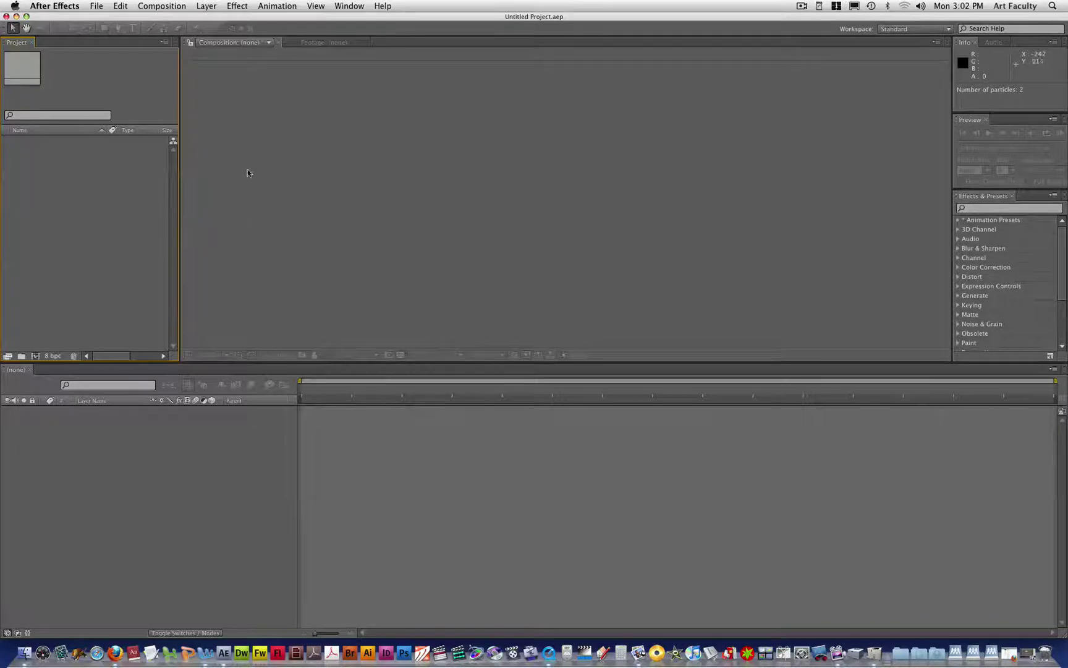
Create a new composition named test using the Web Video, 320 x 240 preset
left_click(35, 358)
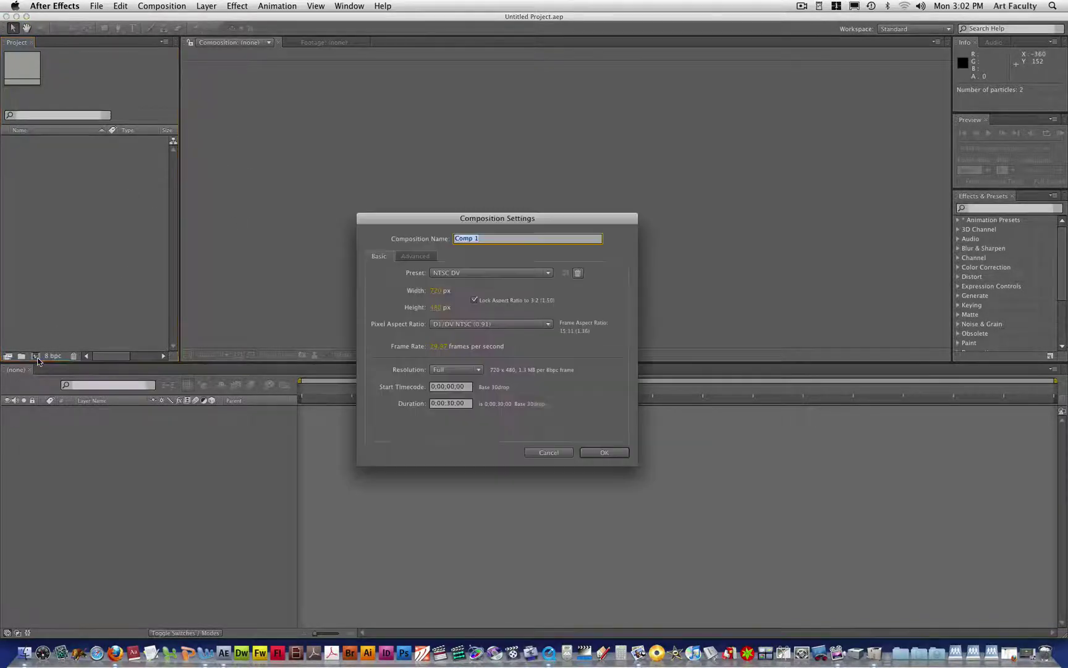
type("test")
left_click(459, 276)
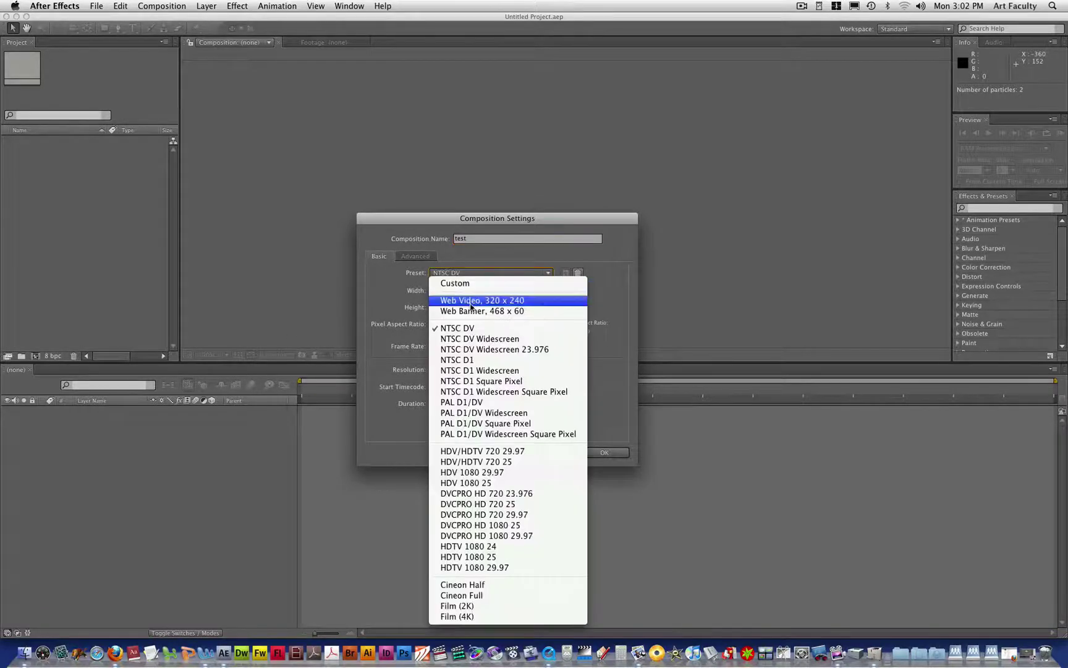
left_click(471, 302)
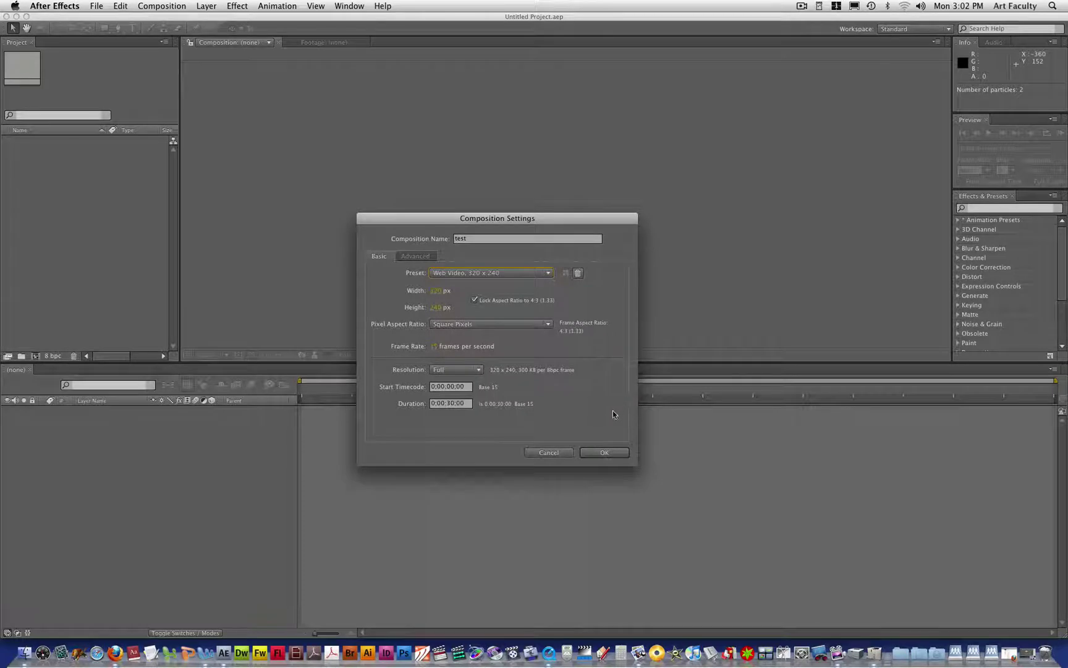
left_click(614, 453)
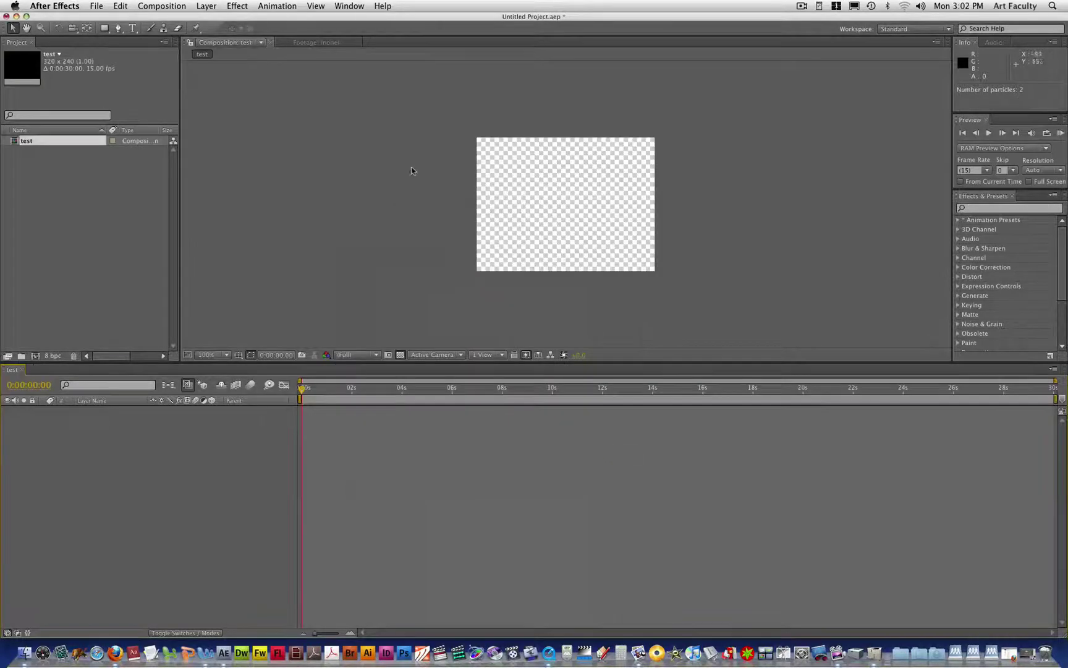
Add a white solid layer at the composition's full size
left_click(185, 6)
mouse_move(206, 6)
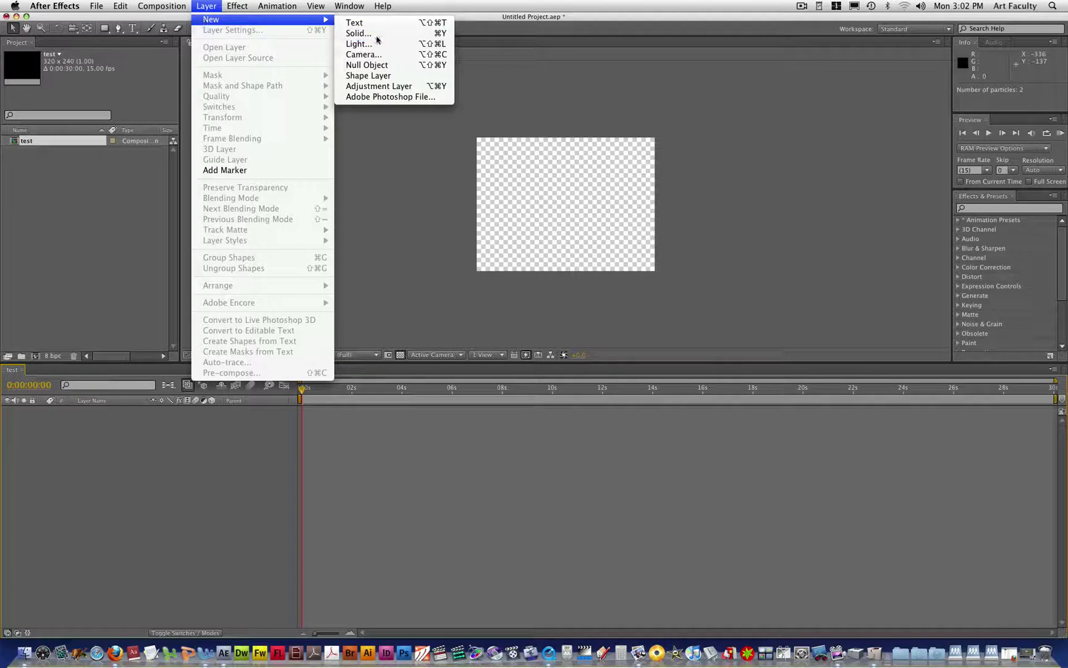
left_click(376, 36)
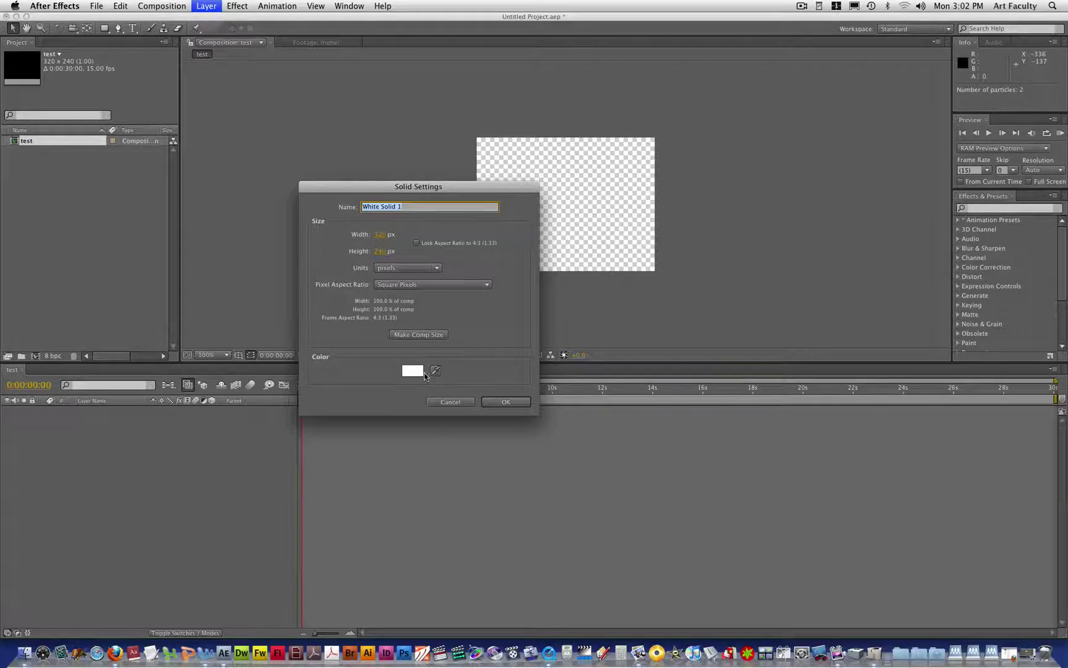
left_click(494, 401)
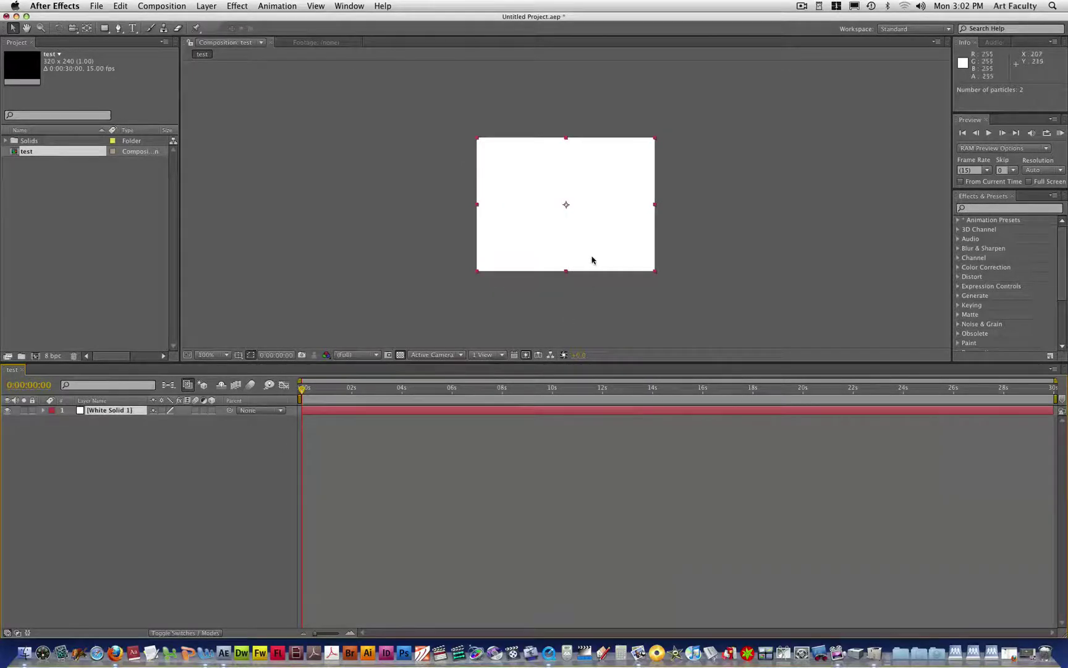
key("period")
key("period")
key("period")
key("period")
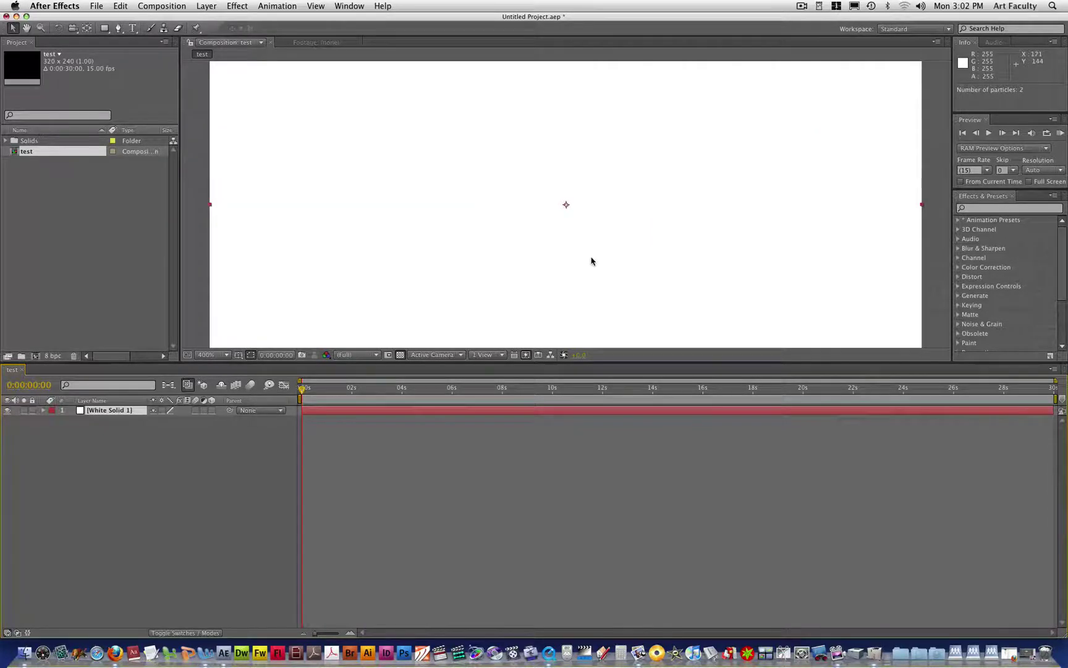
left_click(226, 354)
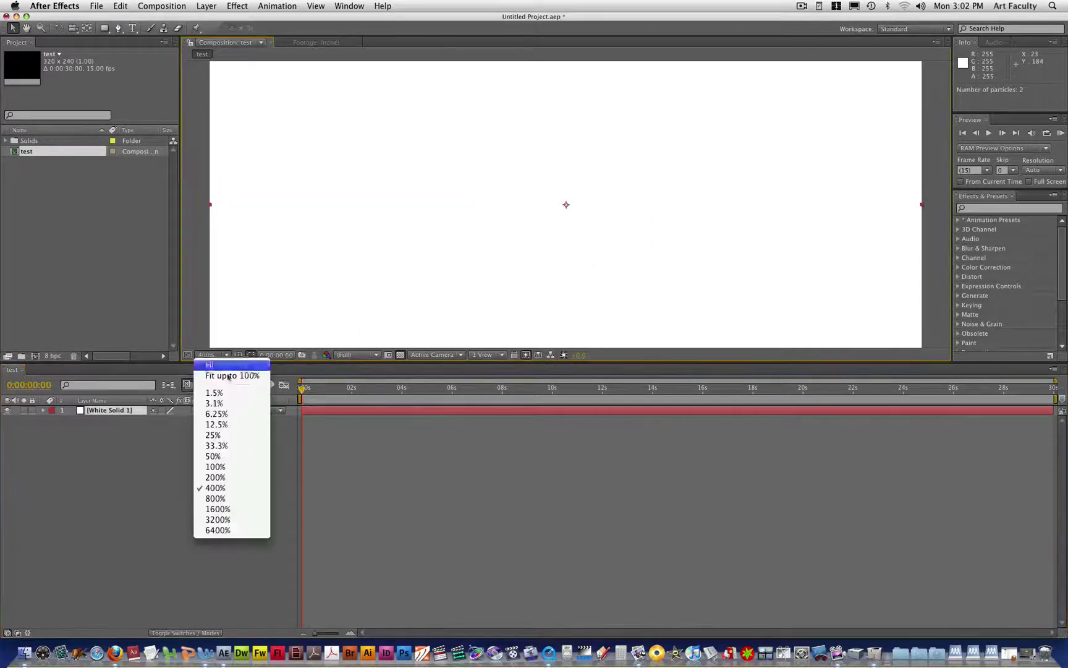
left_click(246, 467)
left_click(240, 8)
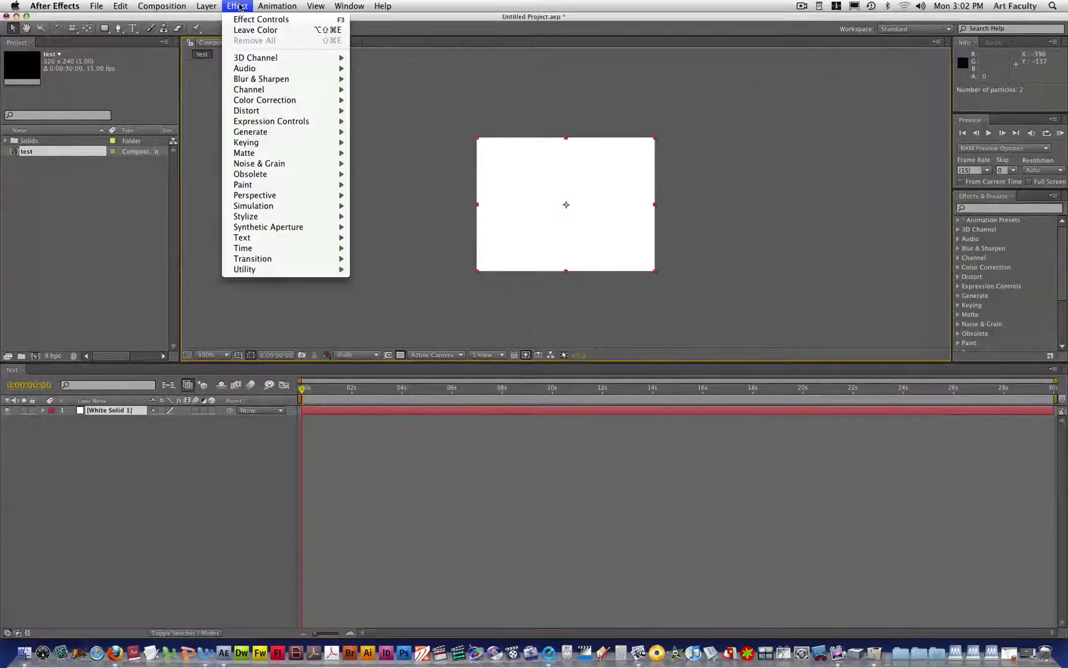
left_click(240, 7)
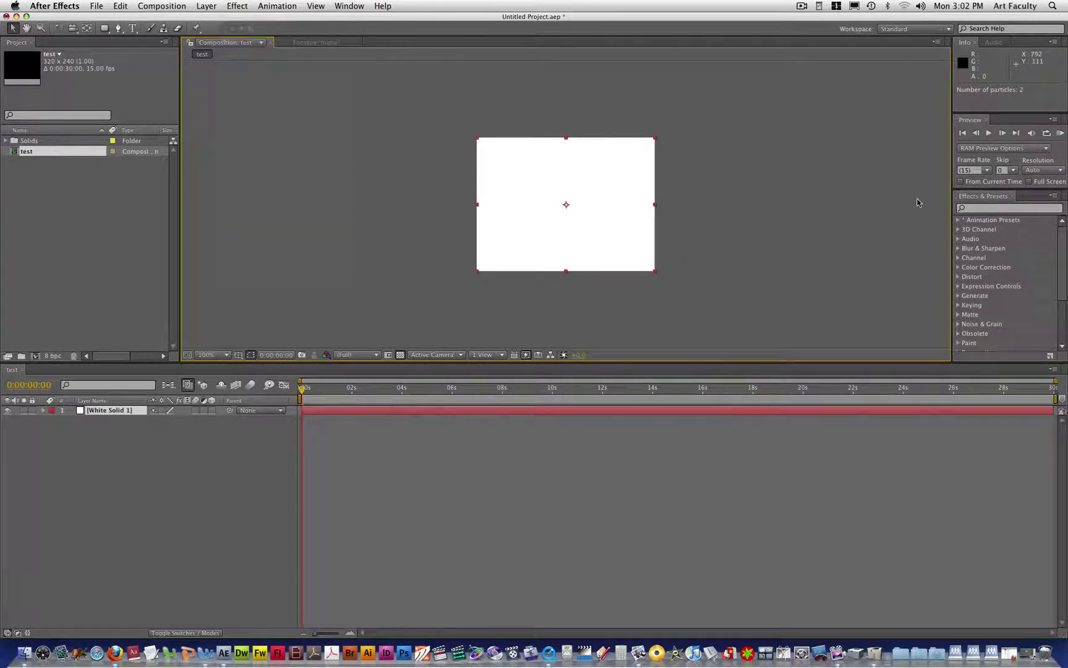
Search the effects for "part" and apply CC Particle Systems II to the white solid
left_click(985, 208)
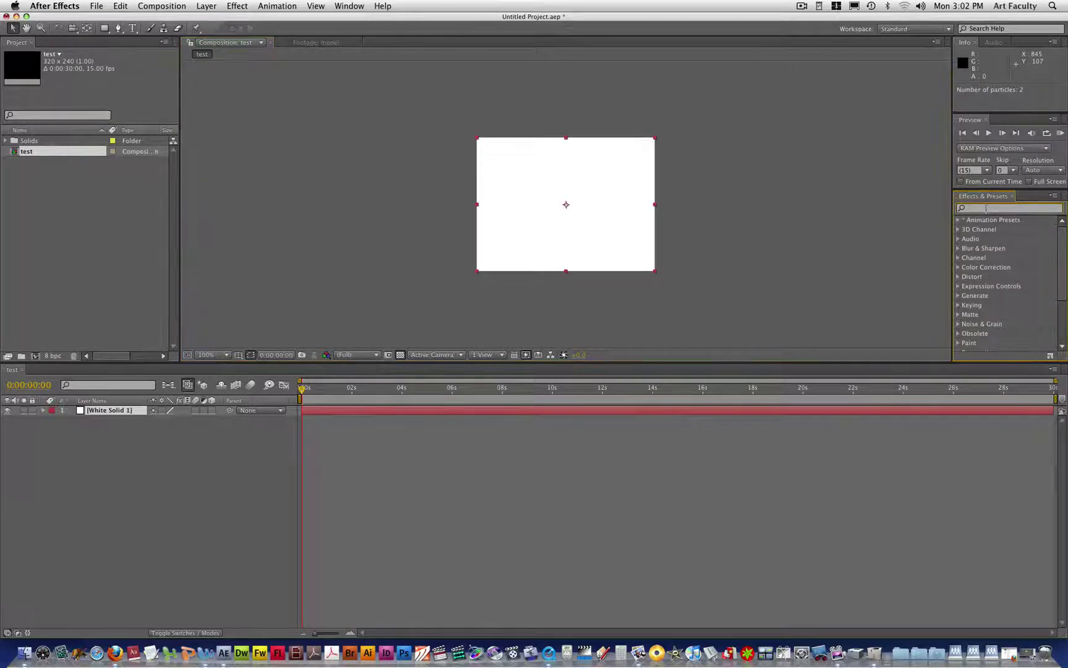
type("part")
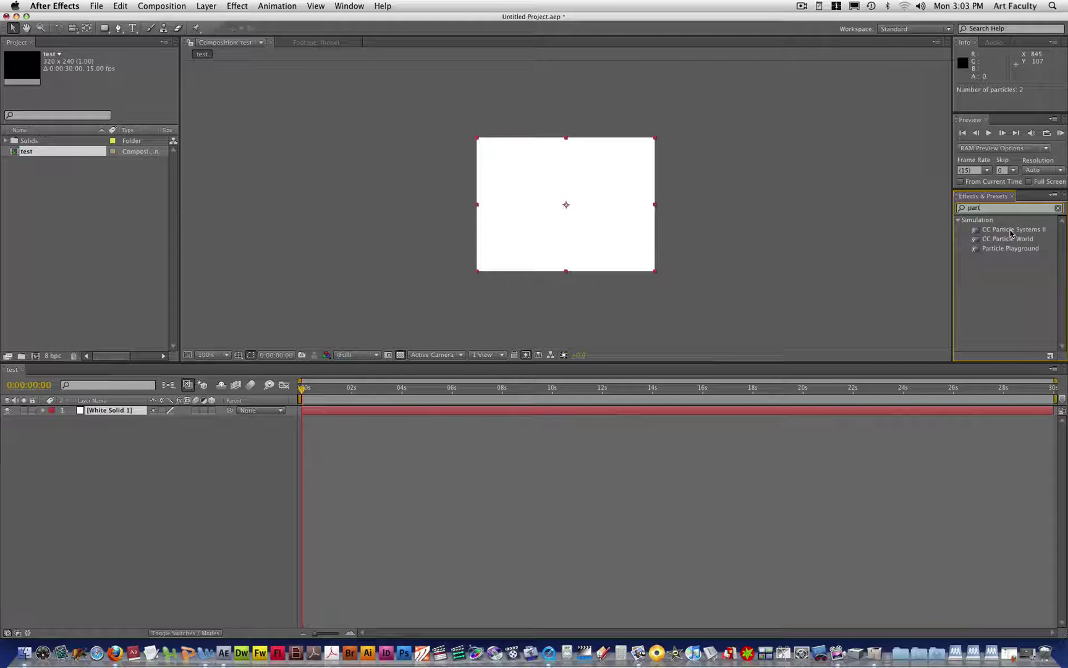
left_click_drag(1010, 232, 607, 232)
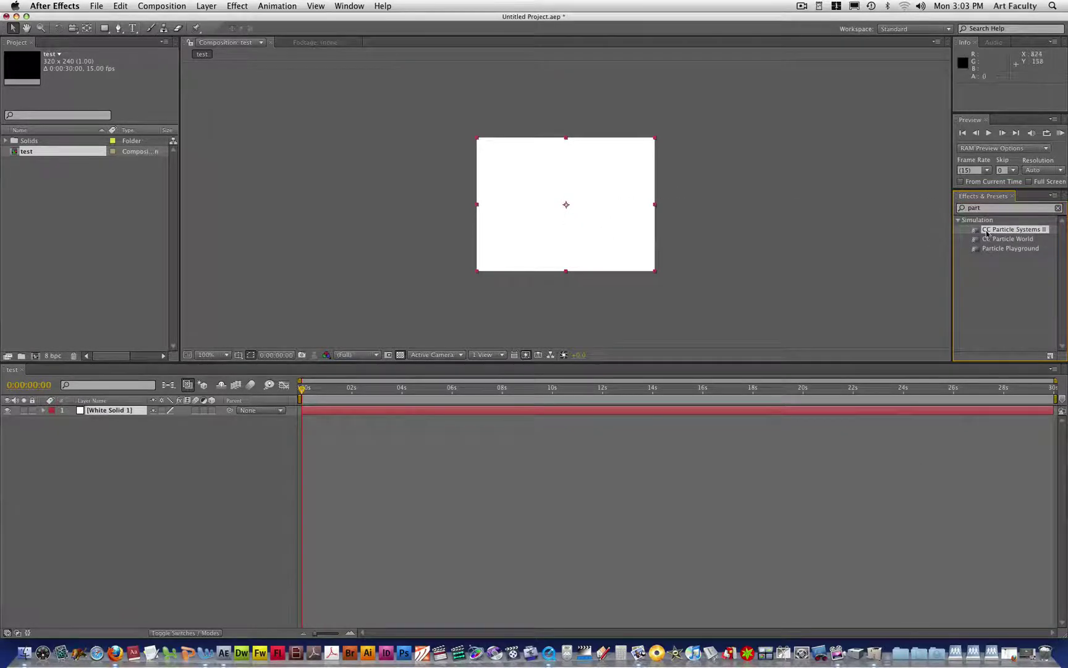
left_click_drag(1021, 230, 558, 210)
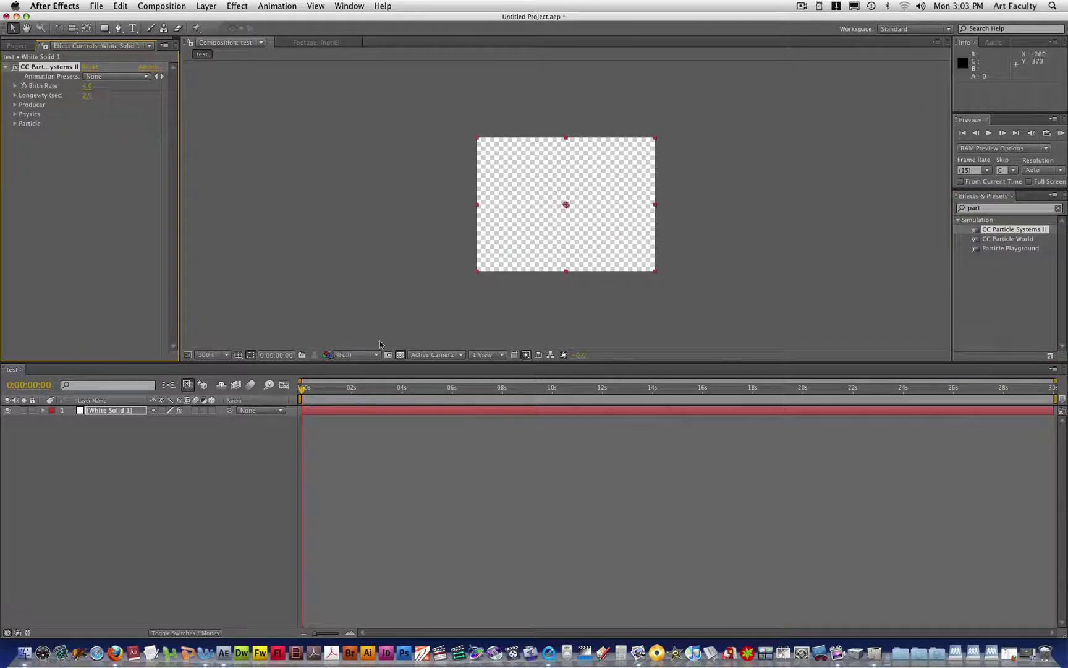
Scrub and play through the timeline to examine the default particle animation
key("period")
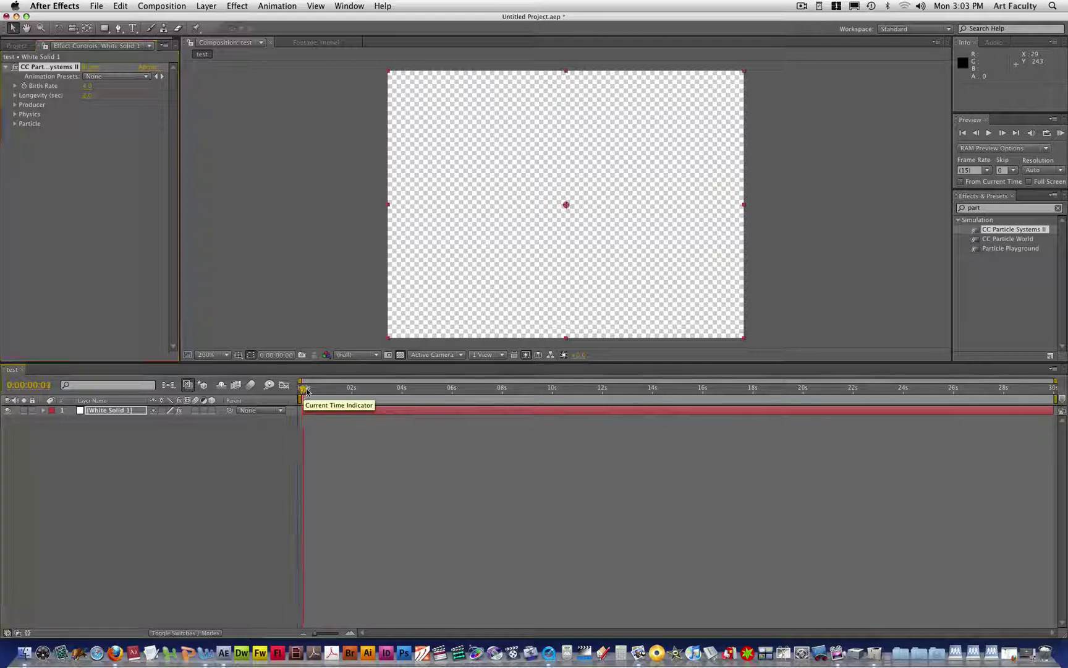
left_click_drag(303, 391, 455, 389)
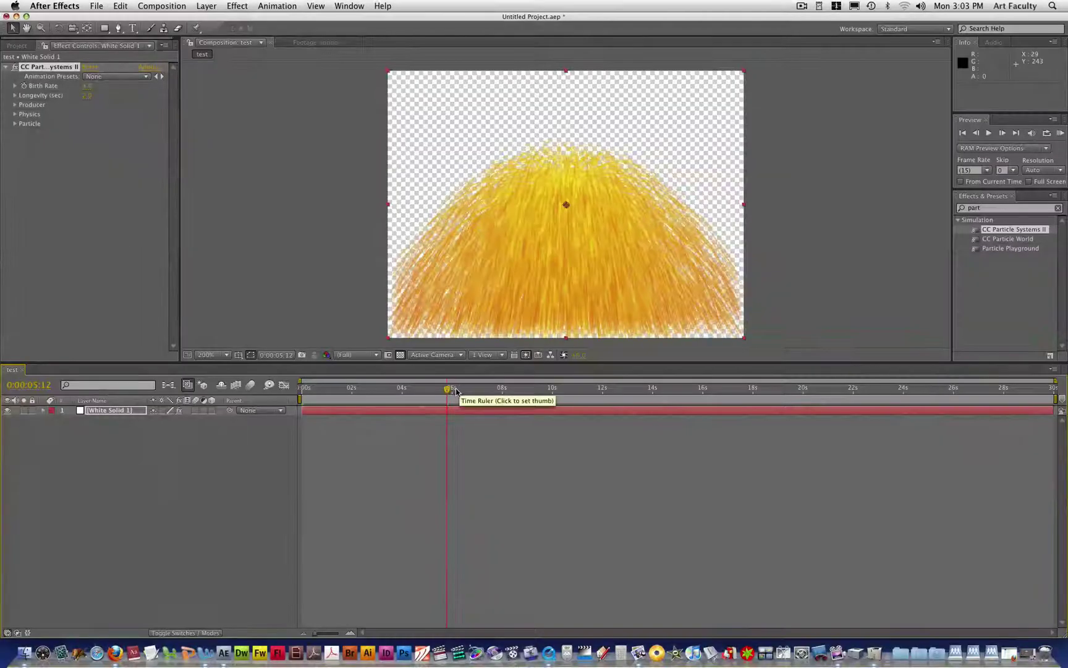
key("space")
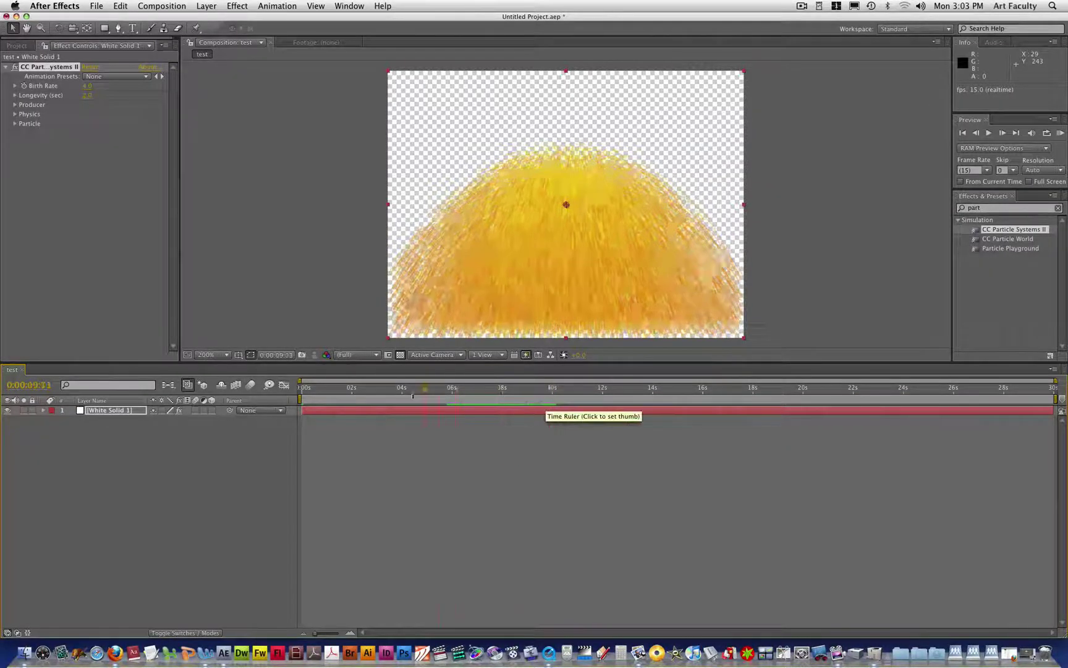
key("Home")
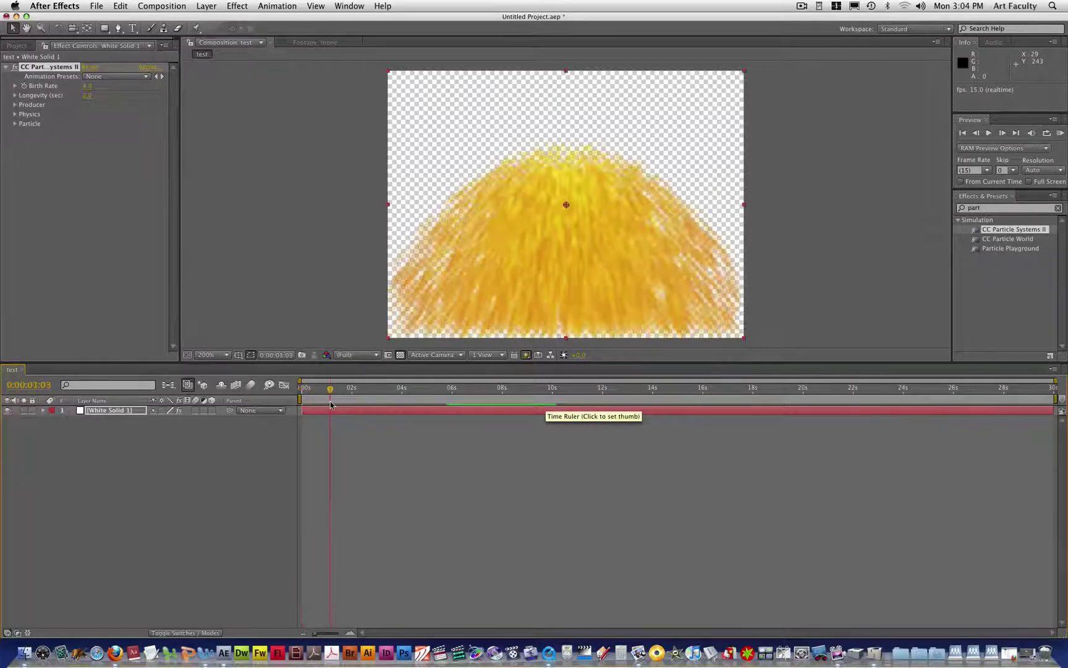
left_click(332, 403)
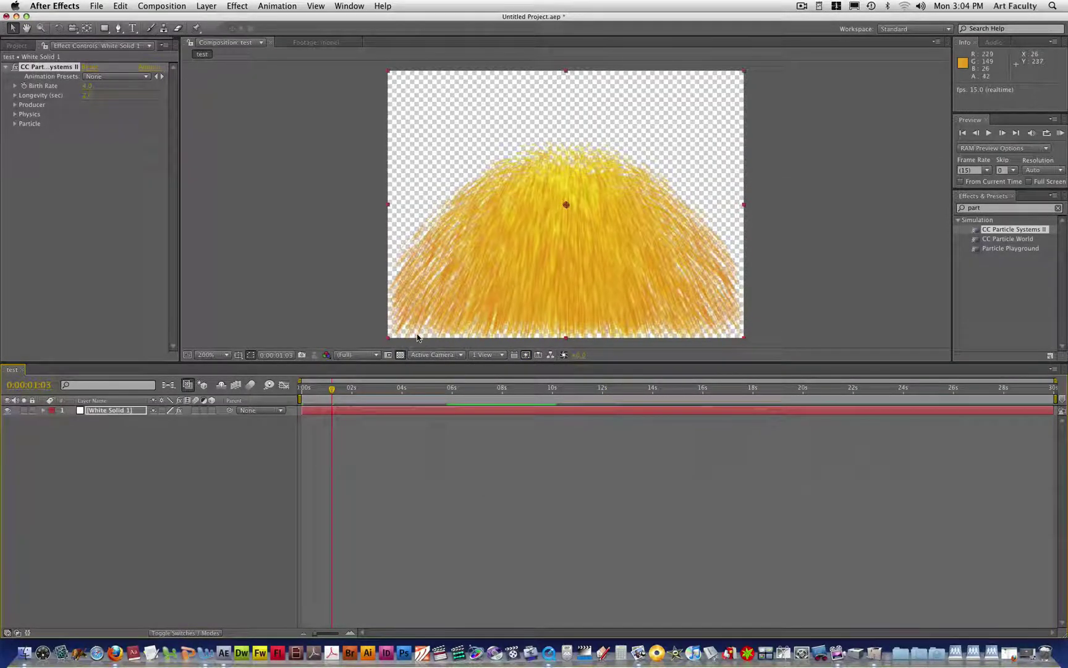
mouse_move(332, 398)
left_mouse_down()
mouse_move(303, 397)
mouse_move(337, 394)
left_mouse_up()
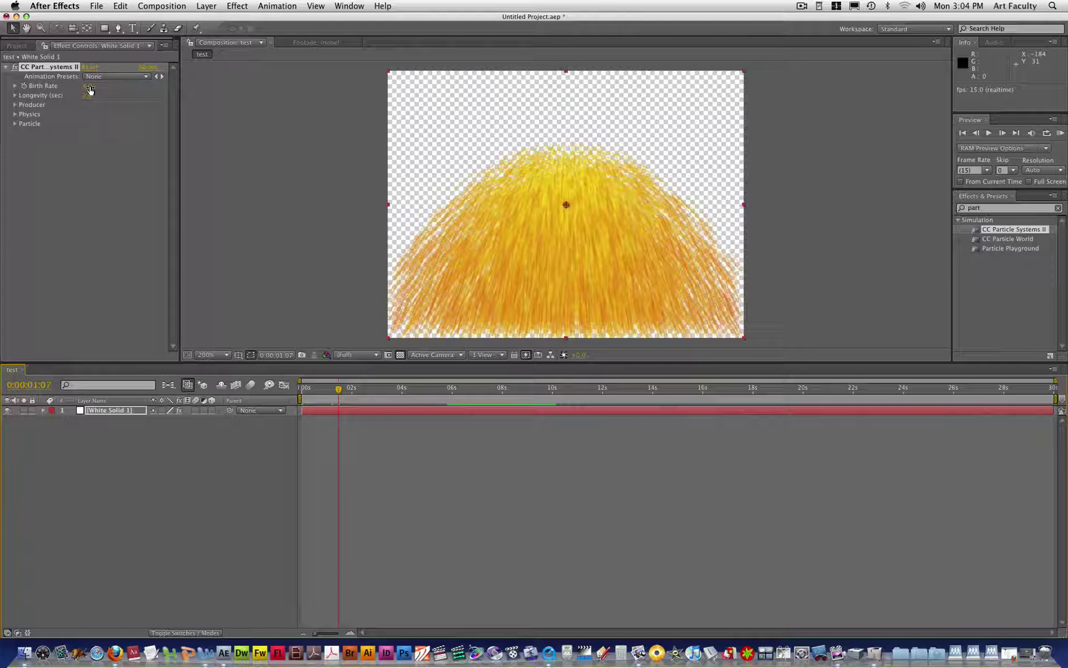
Try very low and very high particle Birth Rate values, previewing each, and settle on a moderate rate
left_click_drag(90, 89, 81, 87)
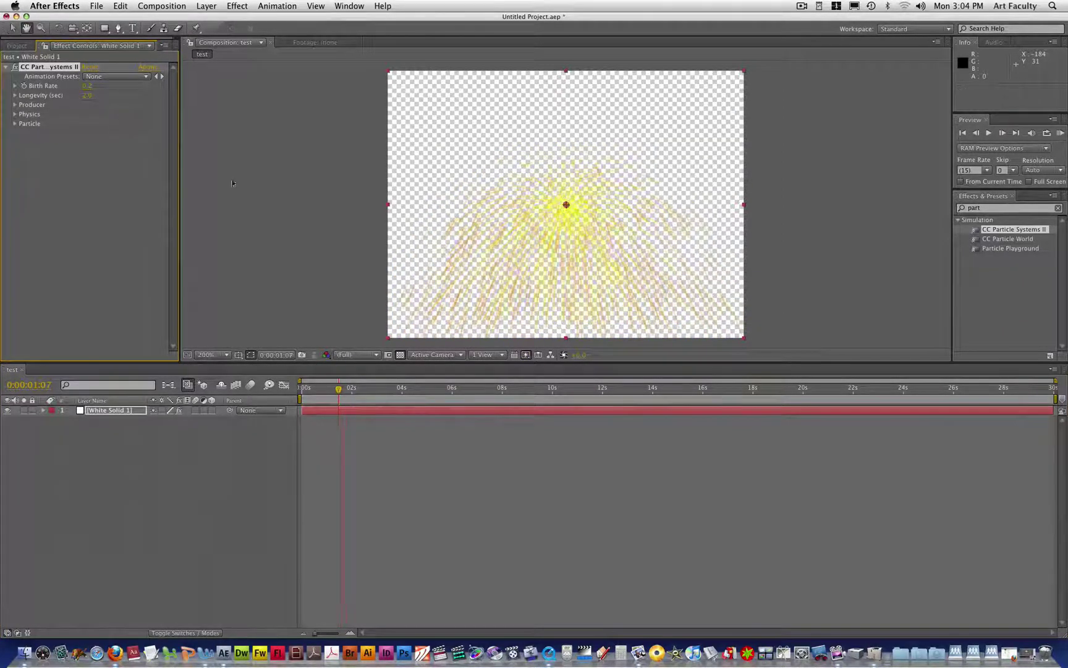
key("space")
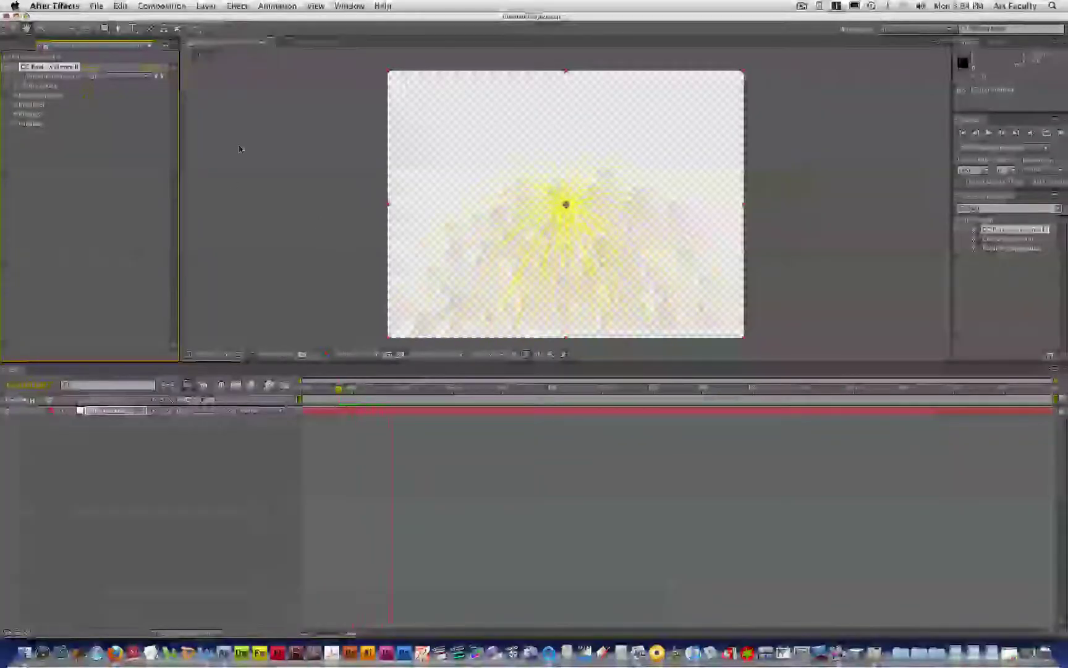
left_click_drag(86, 95, 94, 95)
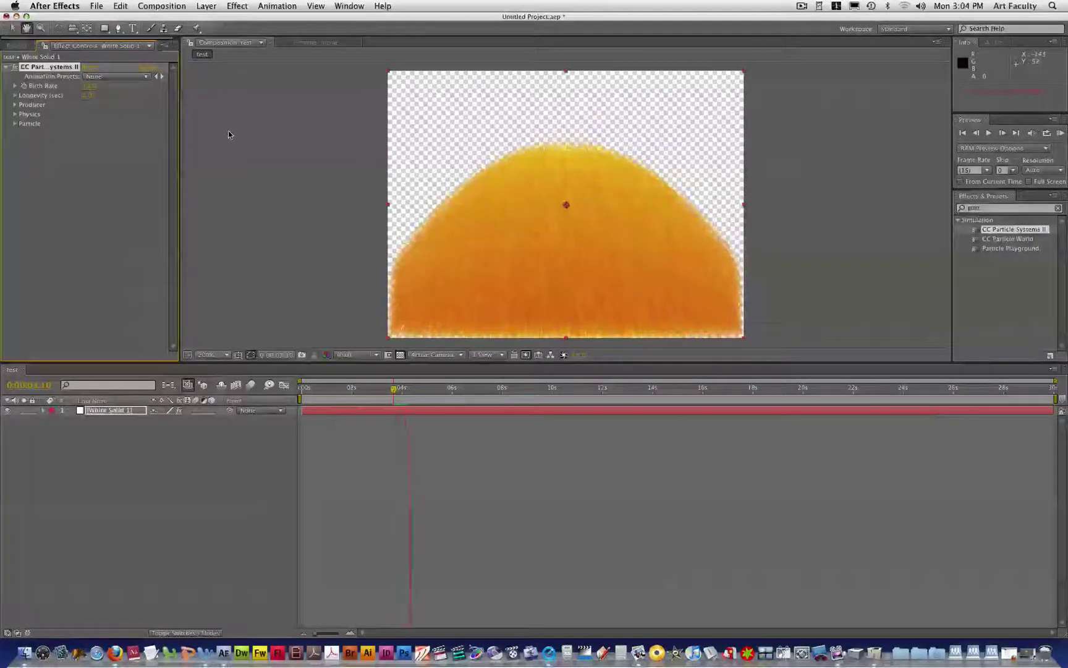
key("space")
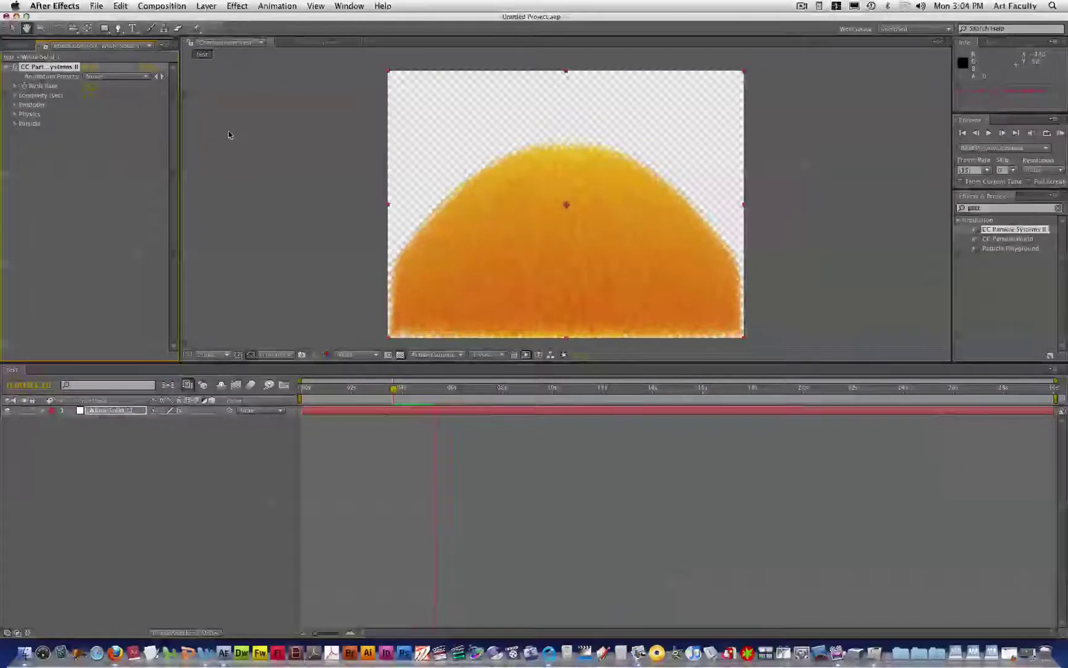
key("space")
left_click_drag(102, 86, 50, 87)
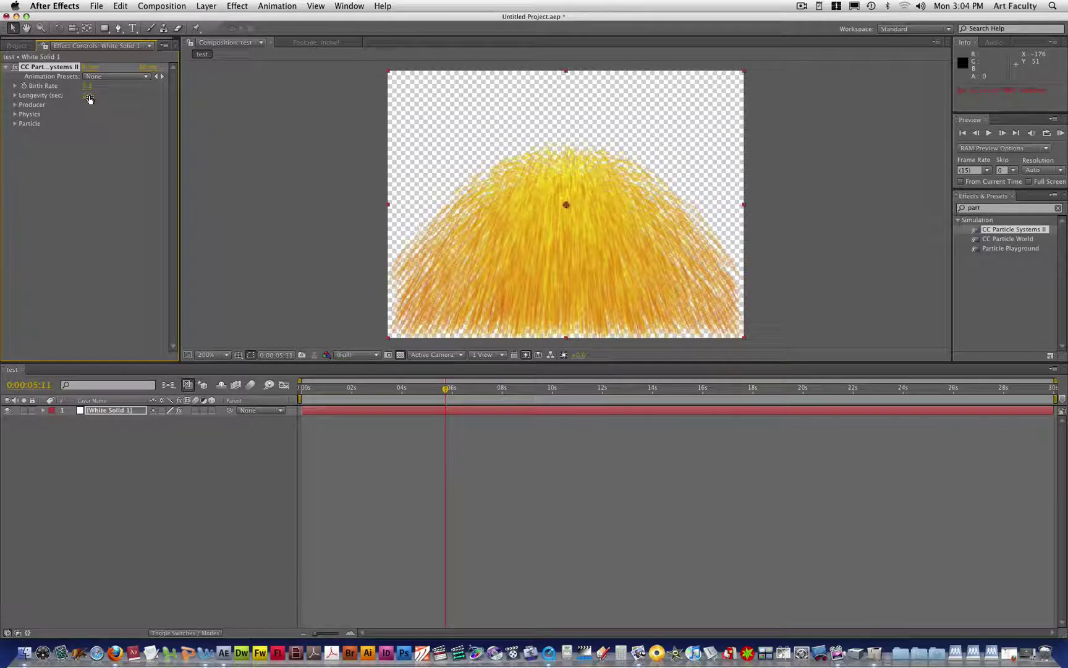
Try a very short and a much longer particle Longevity, playing a preview of each
left_click_drag(89, 99, 117, 121)
key("h")
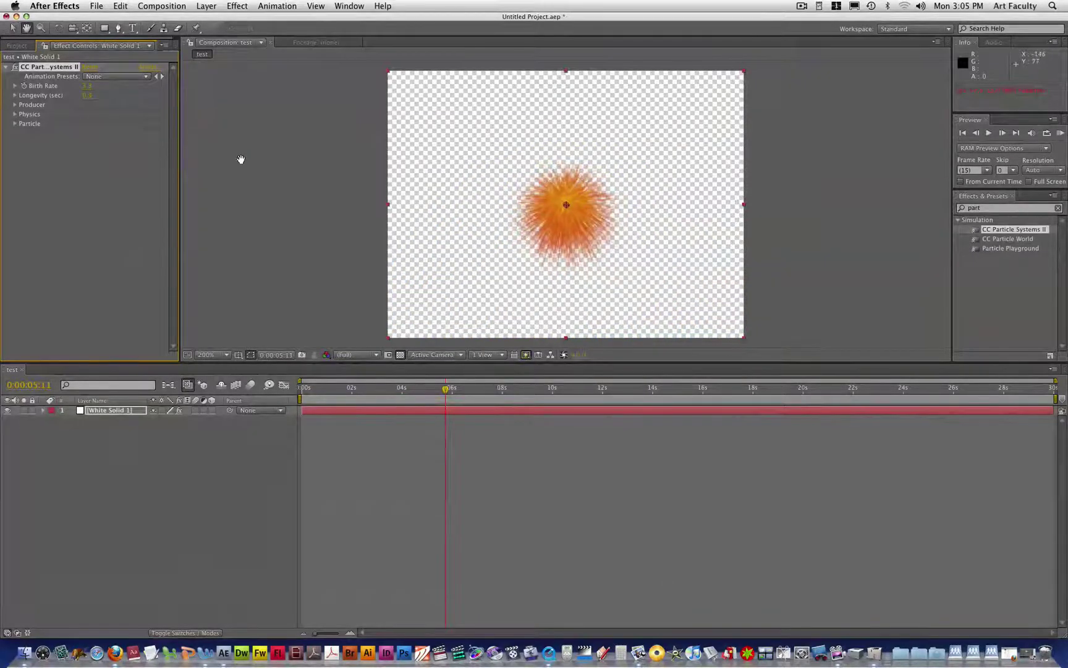
key("space")
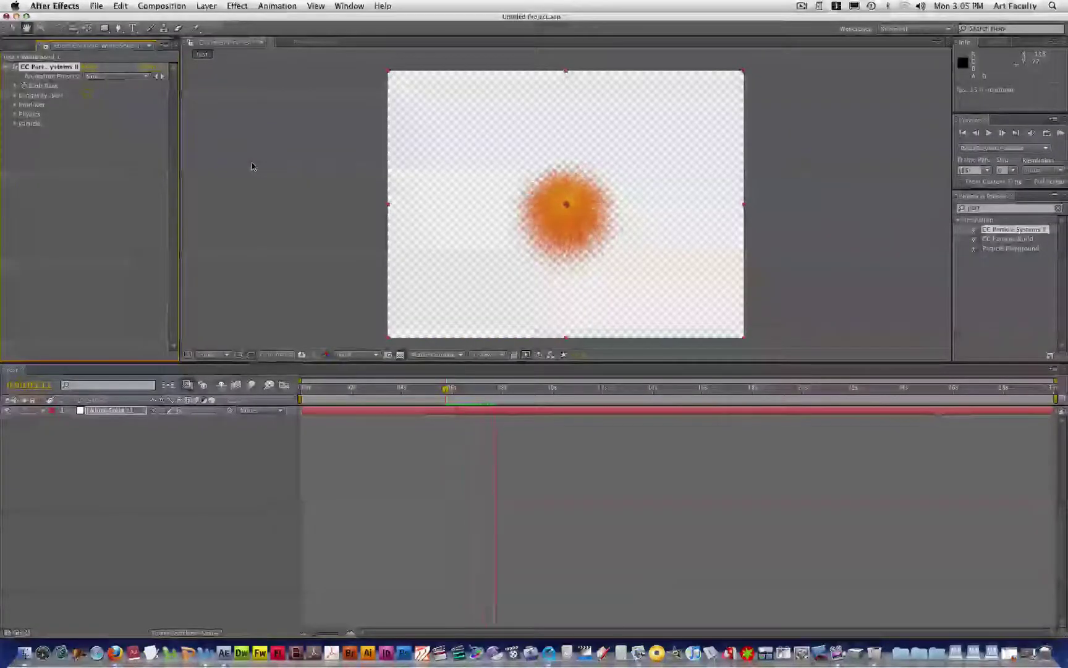
key("space")
left_click_drag(84, 96, 288, 105)
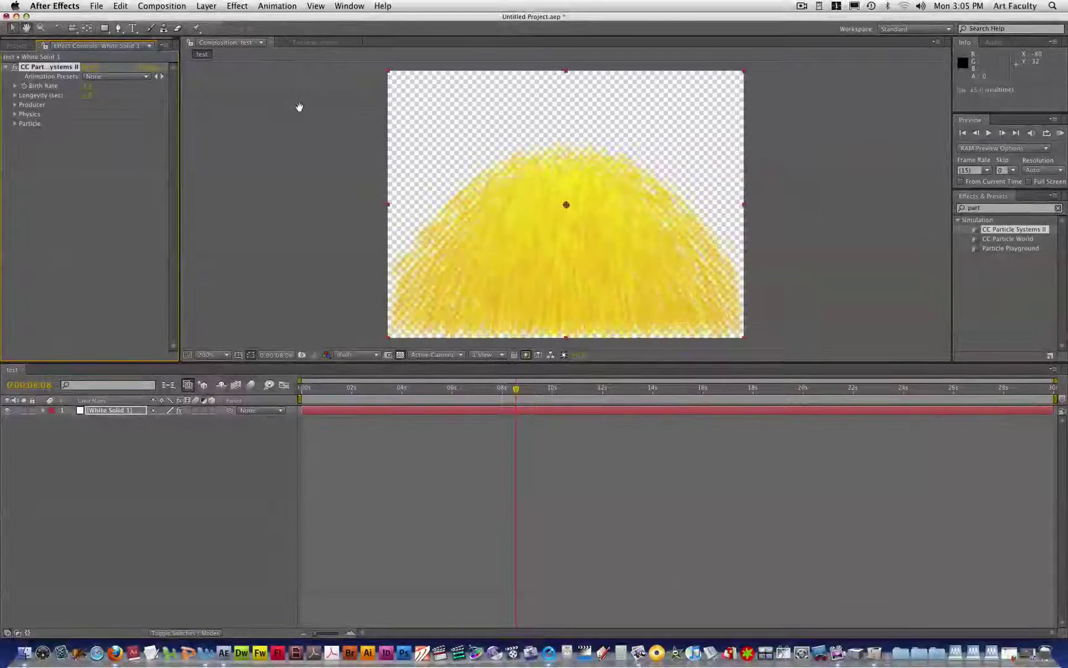
key("space")
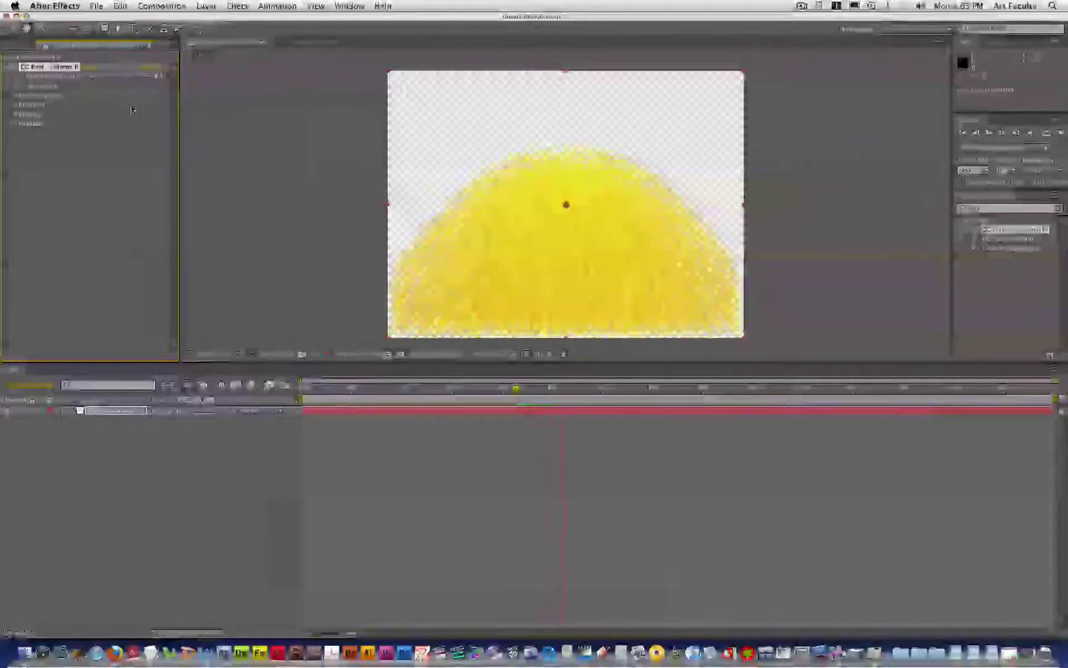
key("space")
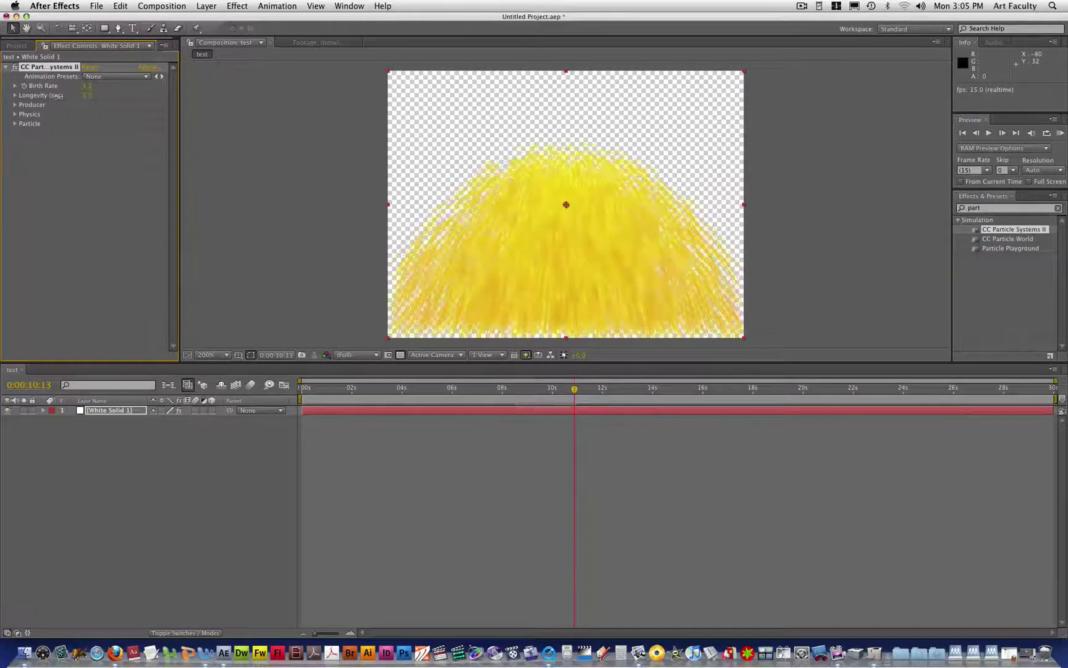
Reveal the effect's Particle settings and adjust Longevity so the particles turn from yellow toward orange as they fall
mouse_move(57, 96)
left_mouse_down()
mouse_move(2, 95)
mouse_move(39, 98)
left_mouse_up()
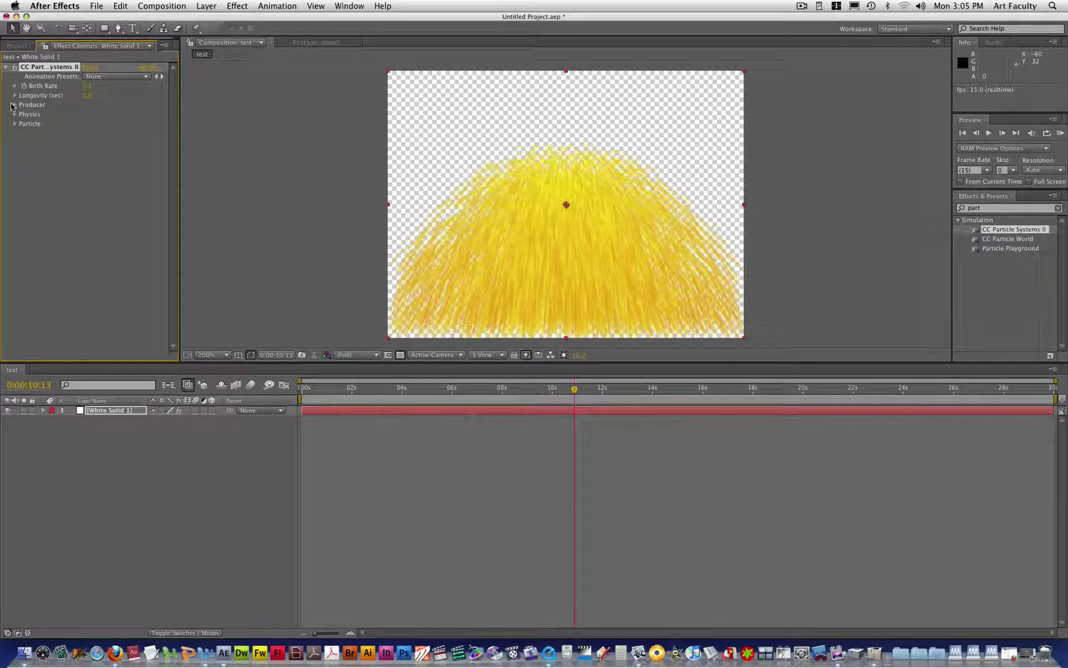
left_click(15, 125)
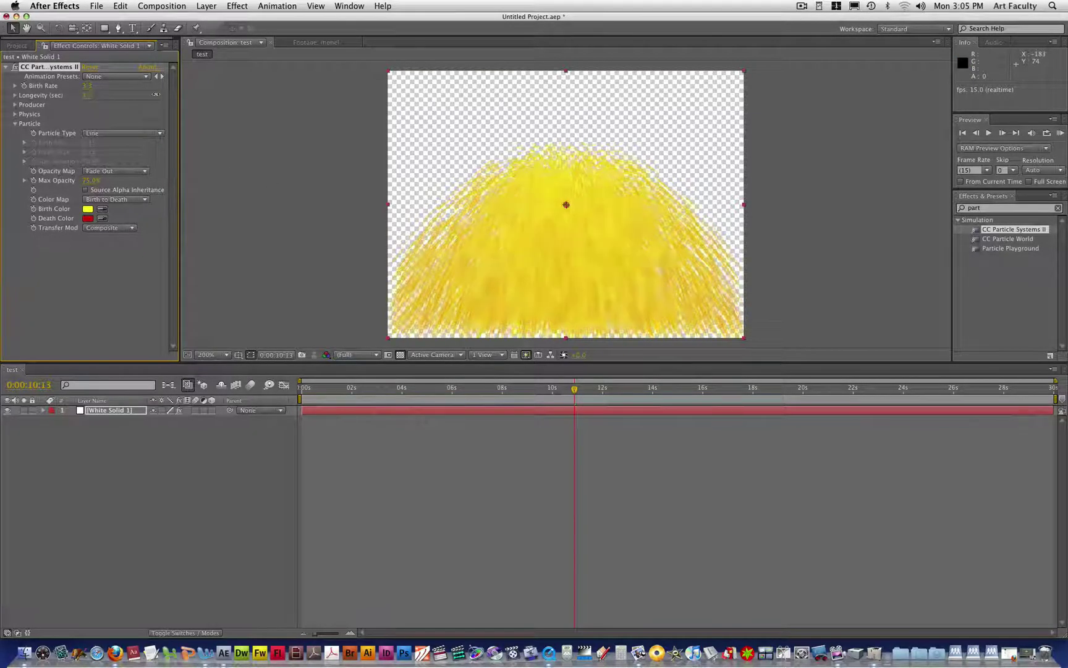
left_click_drag(88, 98, 248, 181)
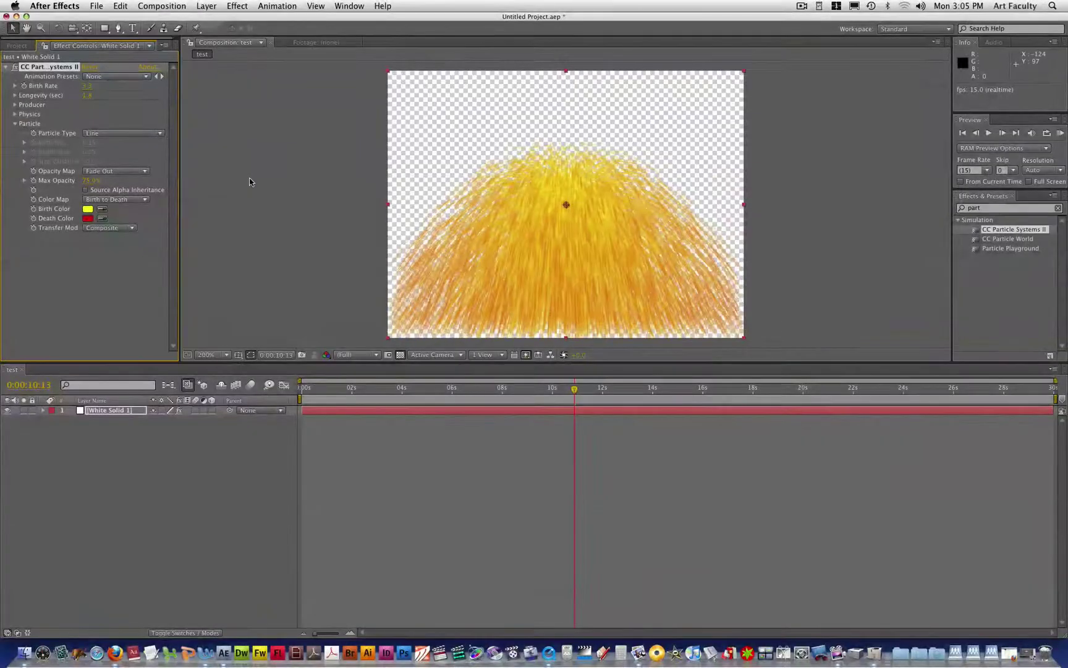
Change the particles' Death Color from the default red to a teal green
left_click(87, 219)
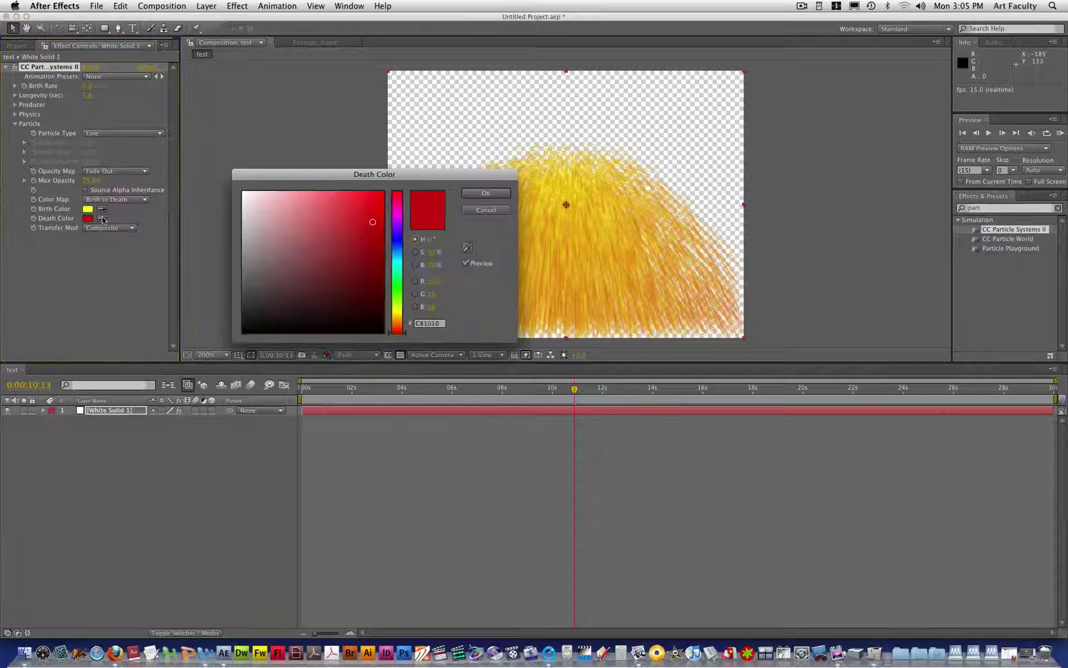
left_click(398, 266)
left_click(485, 193)
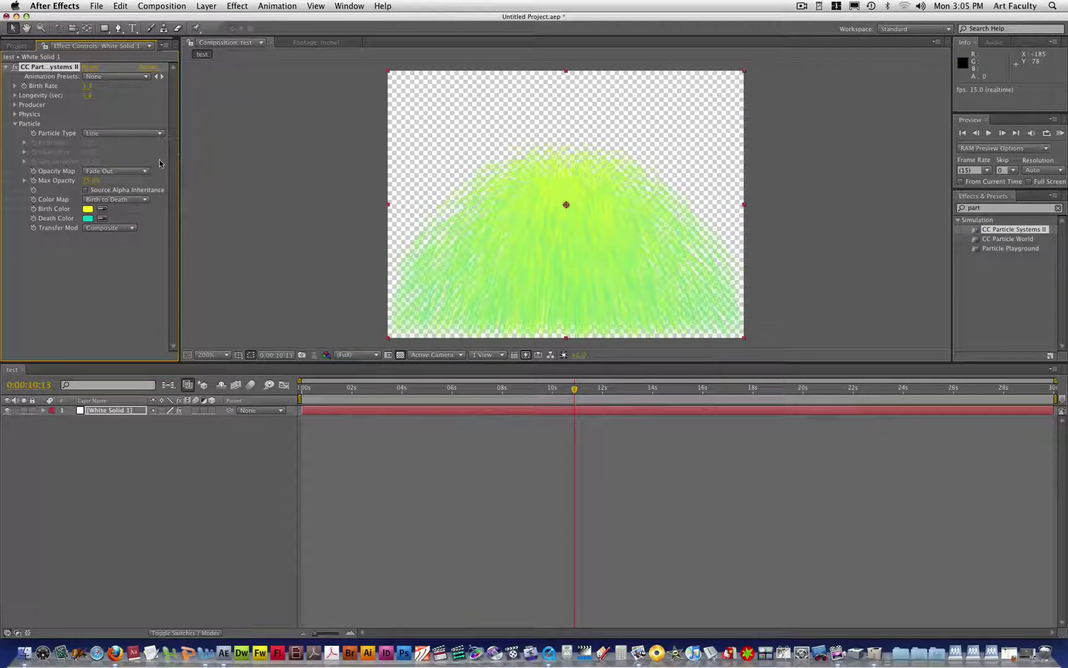
Reveal the Producer and Physics settings, move the particle producer toward the frame's upper-left area, and shift it back horizontally near the middle
left_click(15, 105)
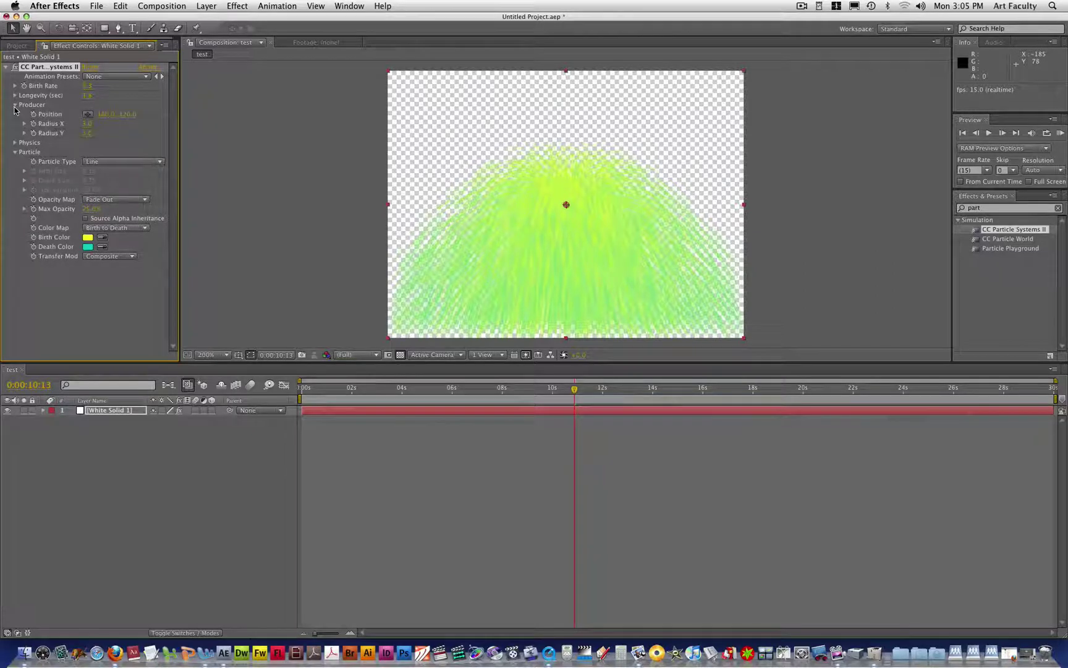
left_click(14, 143)
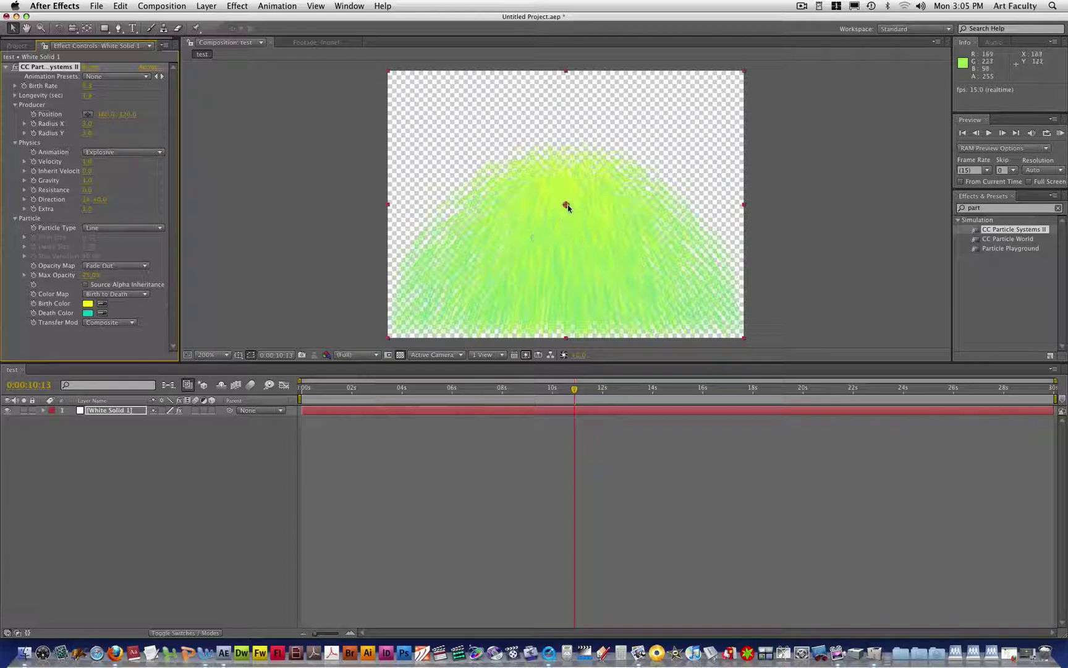
left_click_drag(567, 205, 459, 123)
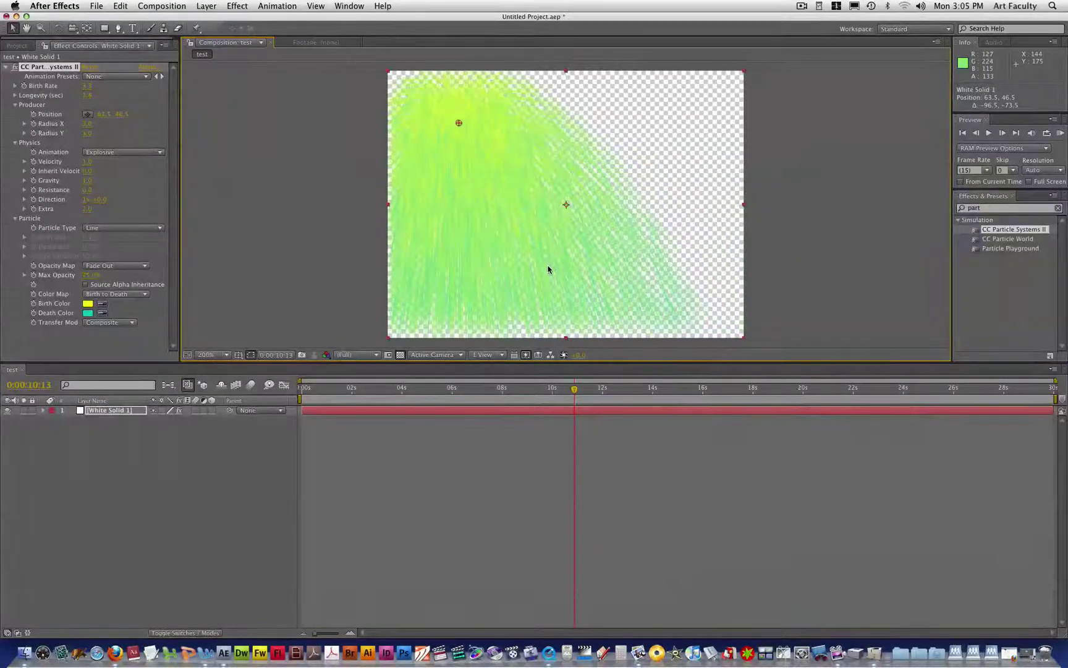
mouse_move(102, 121)
left_mouse_down()
mouse_move(148, 121)
mouse_move(90, 118)
left_mouse_up()
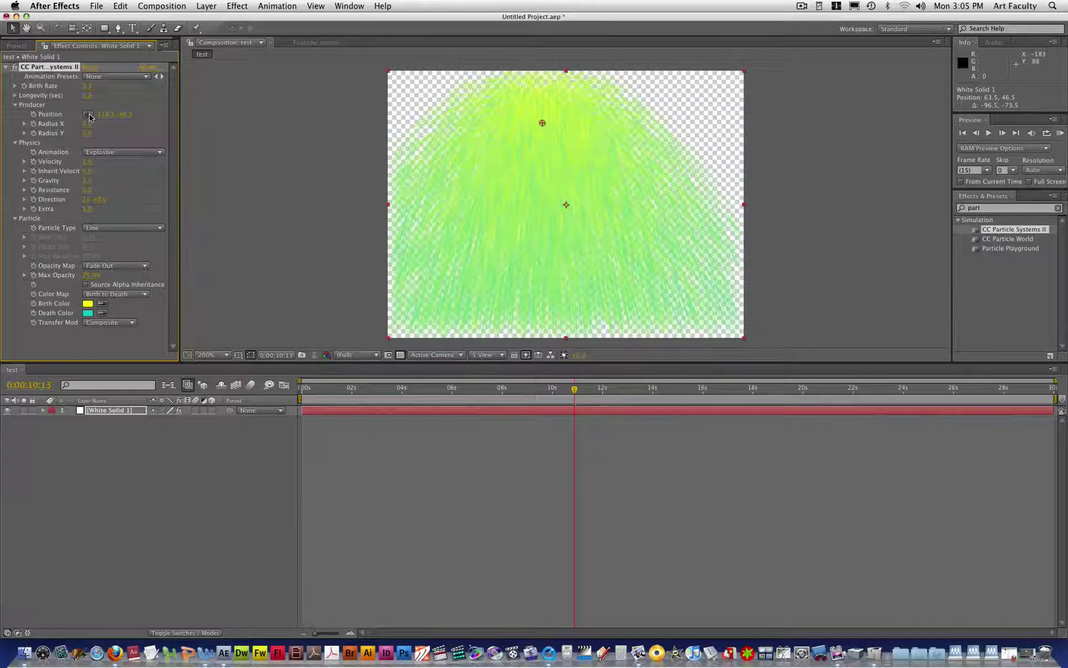
Place the producer Position at the frame's top-left corner, near its center, and finally at the middle of its top edge
left_click(90, 117)
left_click(395, 72)
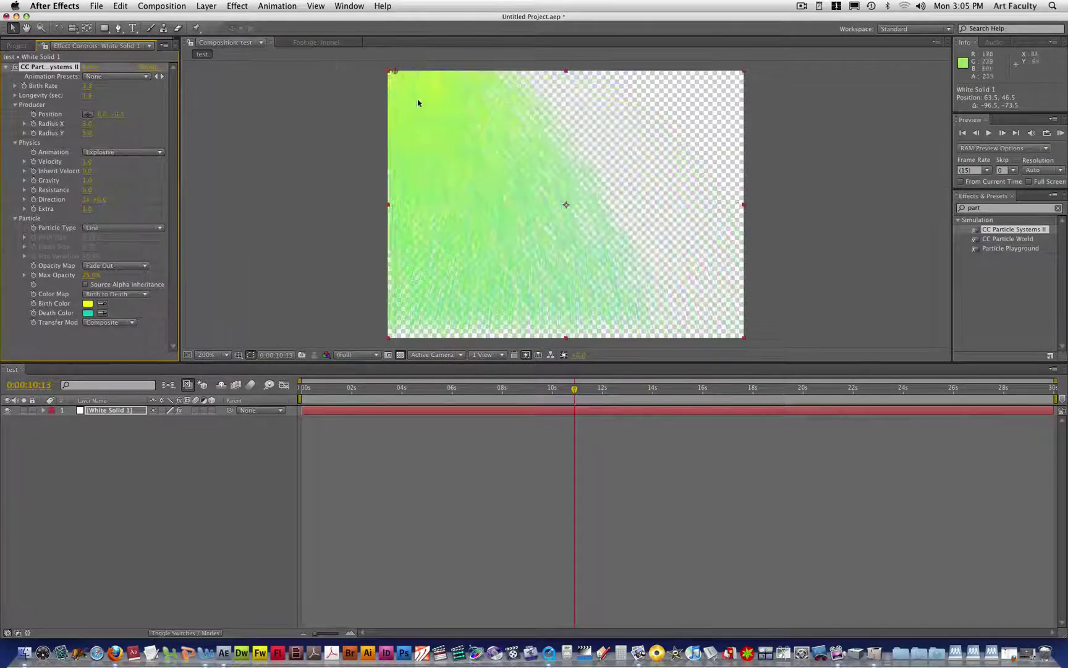
left_click(89, 115)
left_click(578, 223)
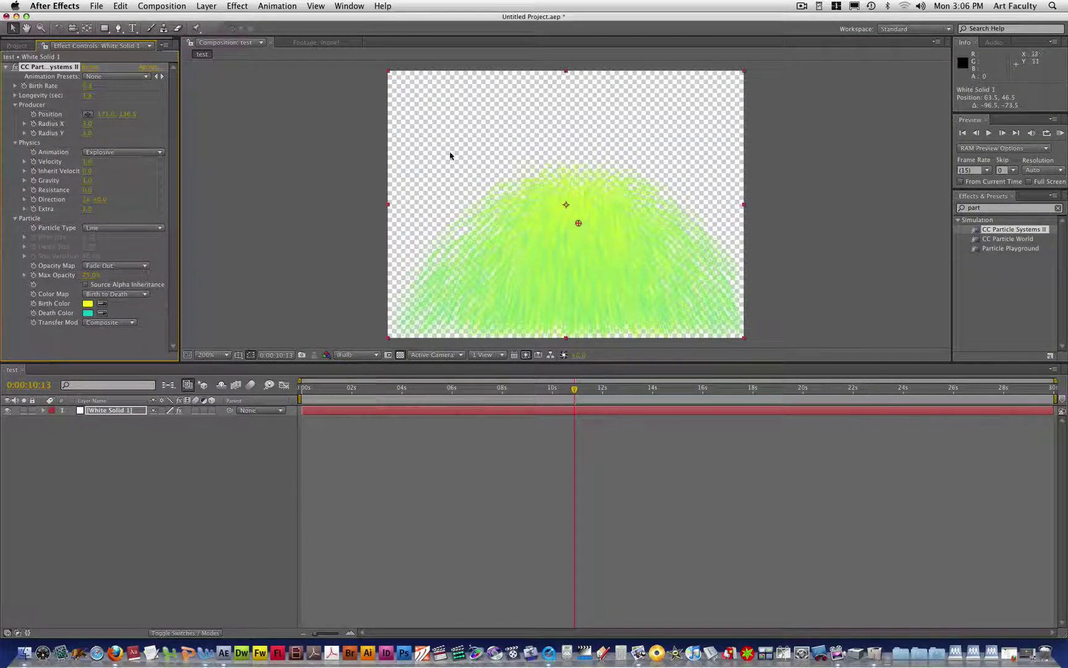
left_click(88, 115)
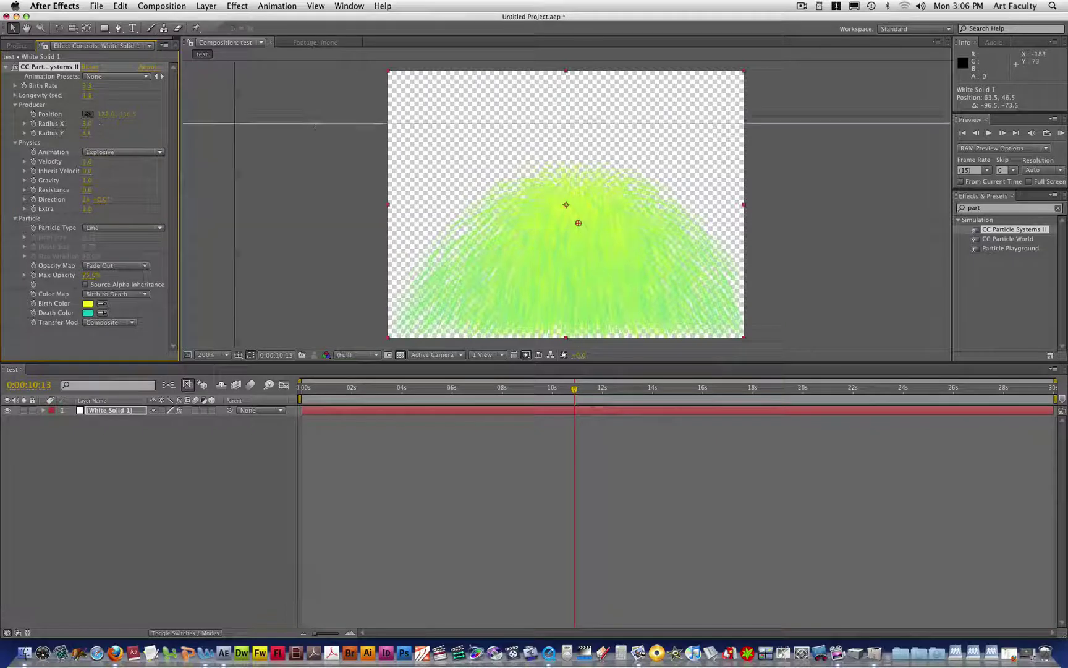
left_click(565, 67)
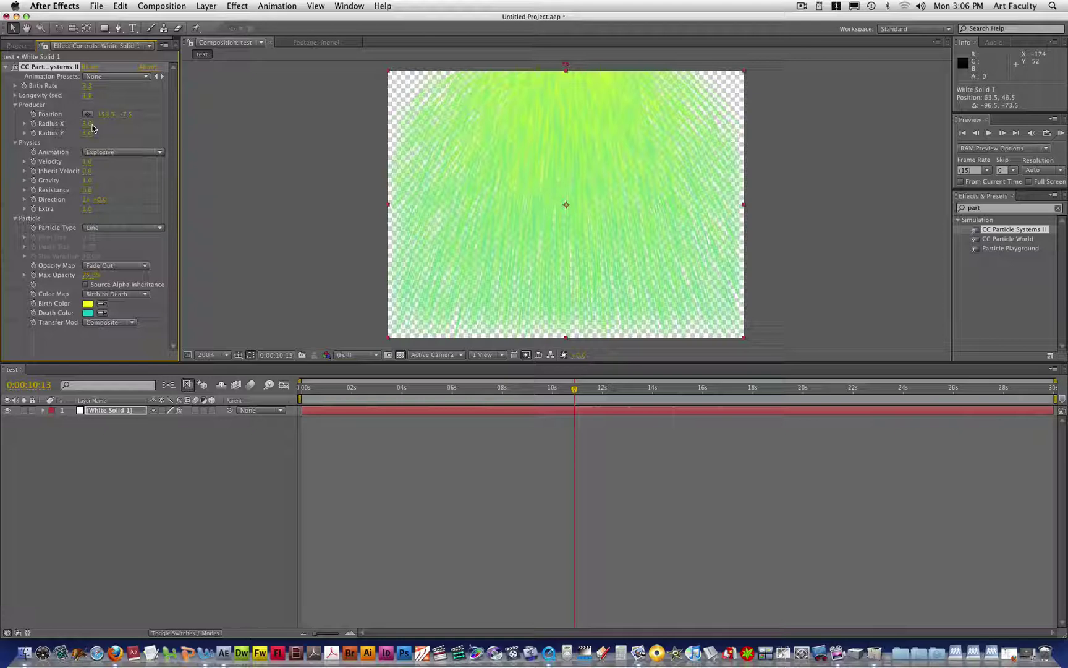
Try a very wide producer Radius X and a narrow one, playing a preview of each
left_click_drag(89, 127, 139, 122)
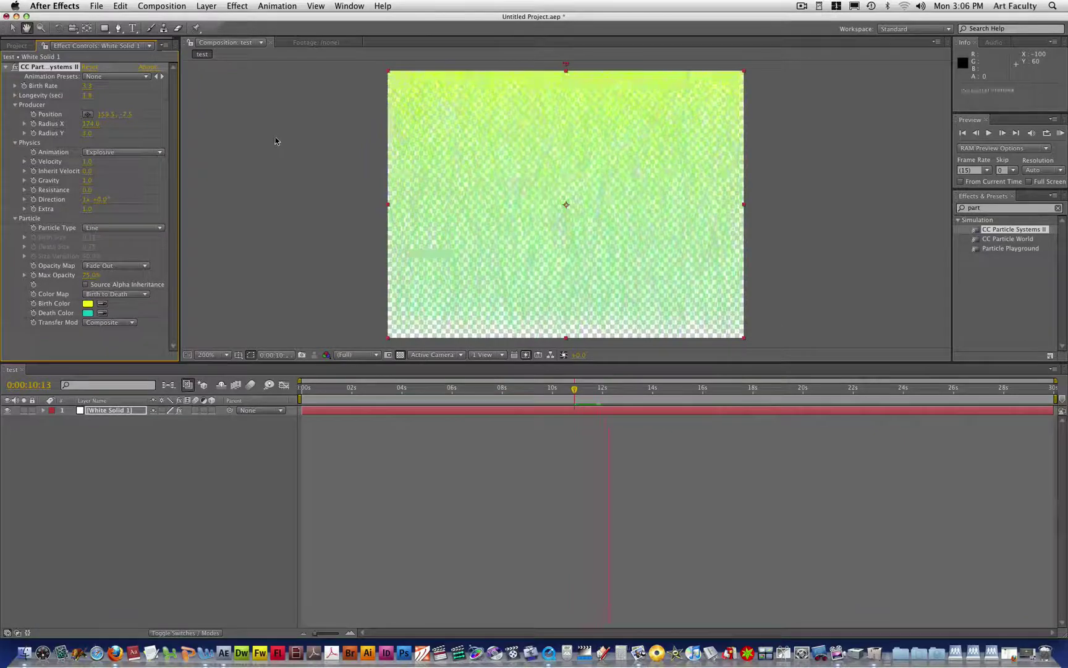
key("space")
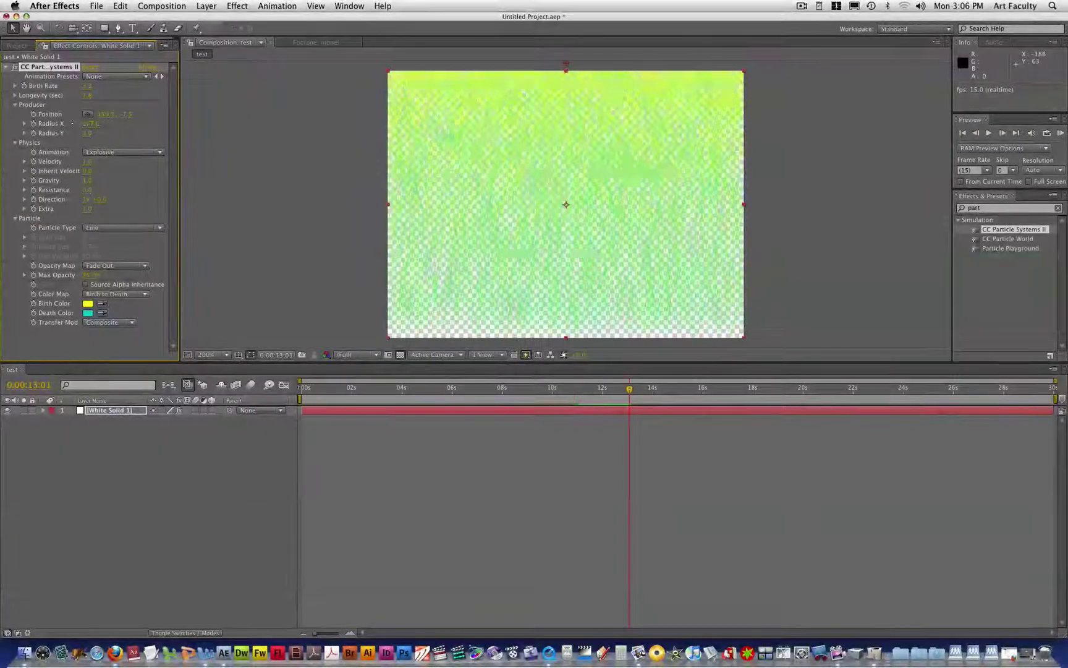
left_click_drag(88, 124, 3, 133)
key("space")
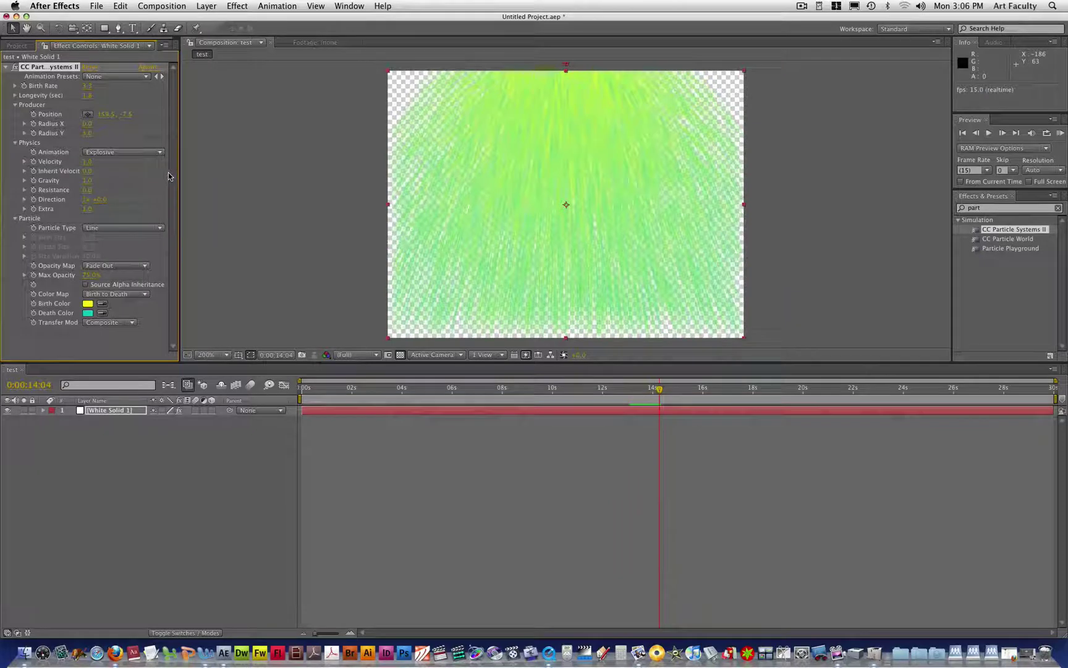
Greatly increase the producer's Radius Y and then its Radius X so particles fill the frame, previewing each change
left_click_drag(87, 134, 308, 152)
key("space")
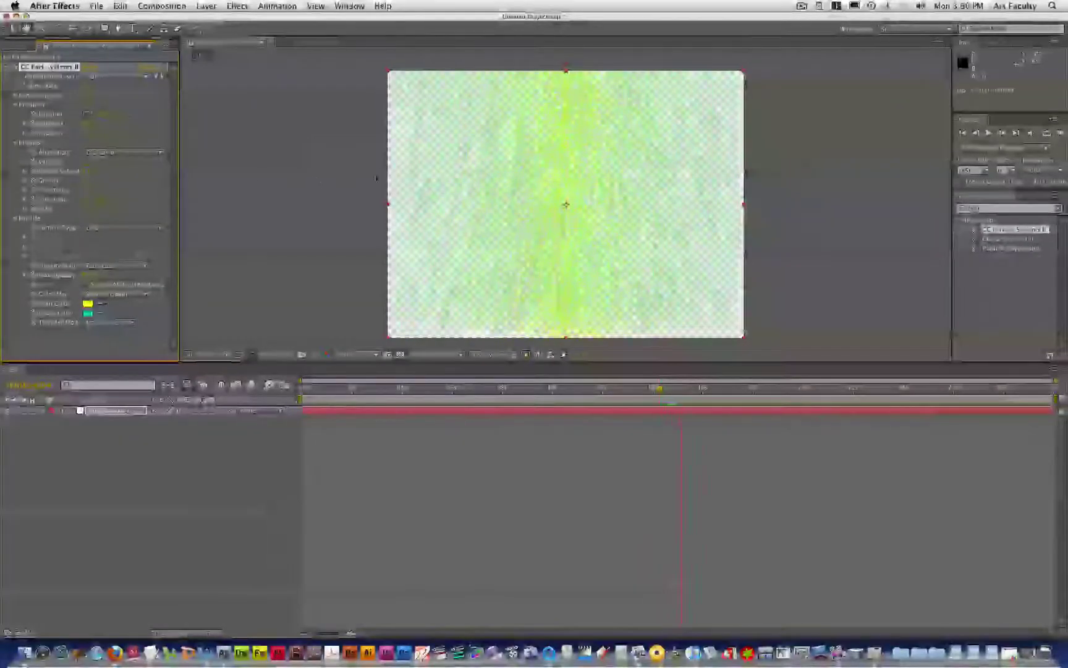
key("space")
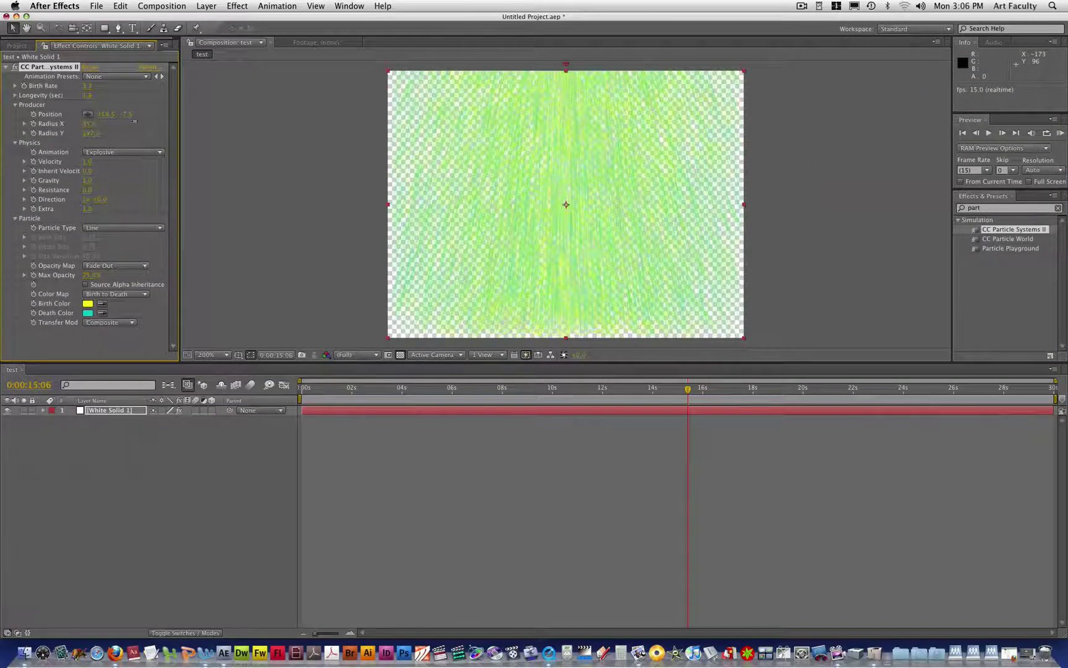
left_click_drag(134, 121, 192, 163)
key("space")
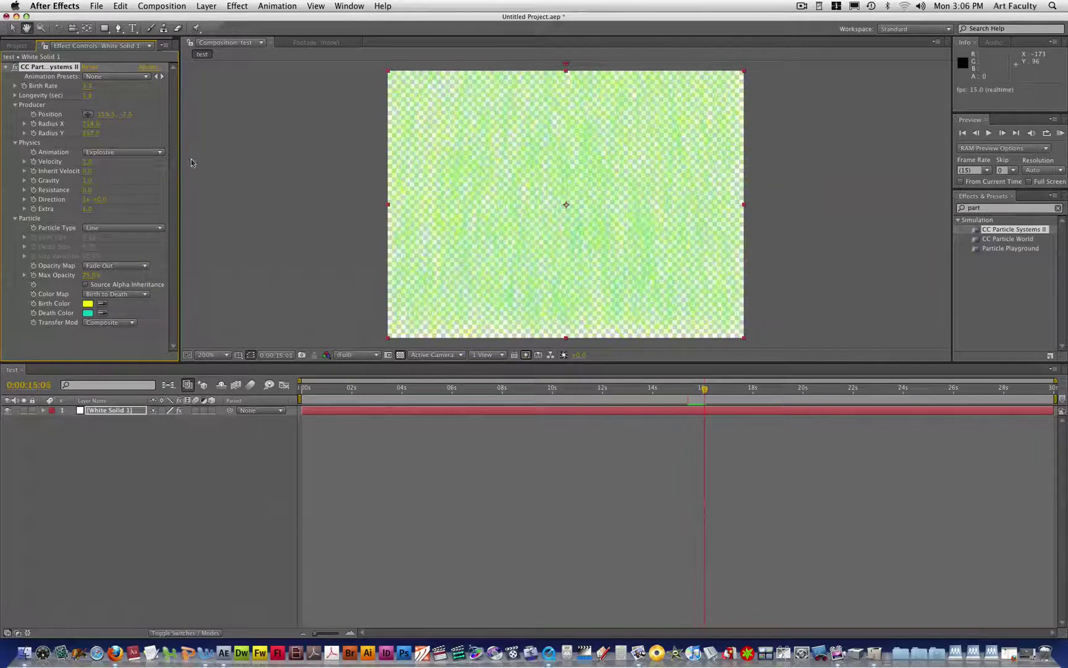
Add a new black solid named Black Solid 1 and place it beneath the White Solid 1 particle layer
left_click(208, 5)
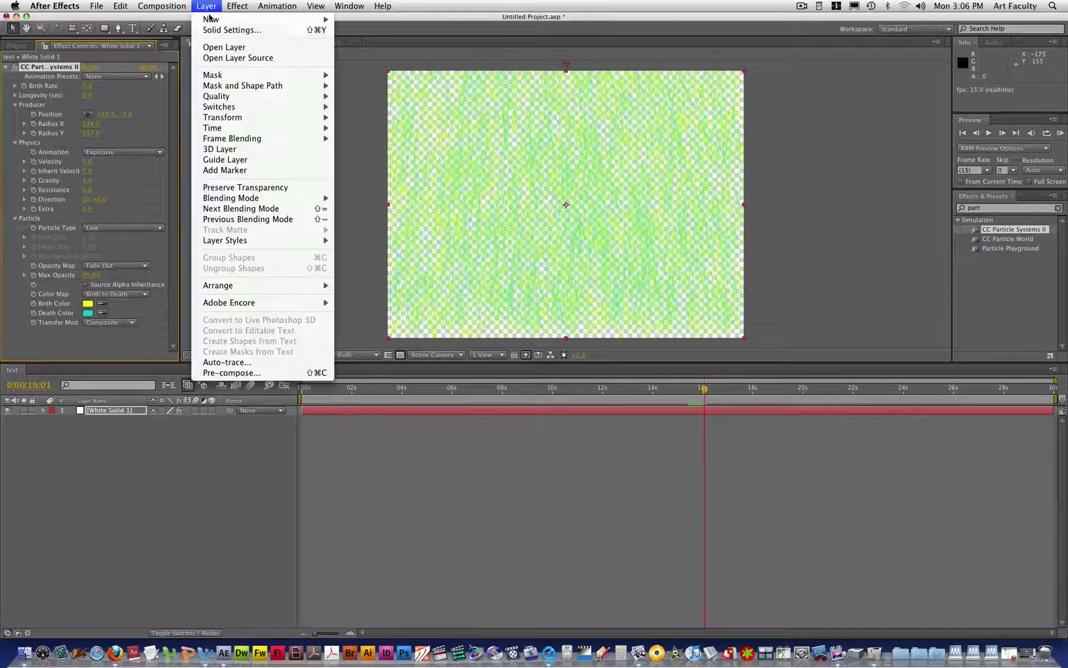
mouse_move(307, 19)
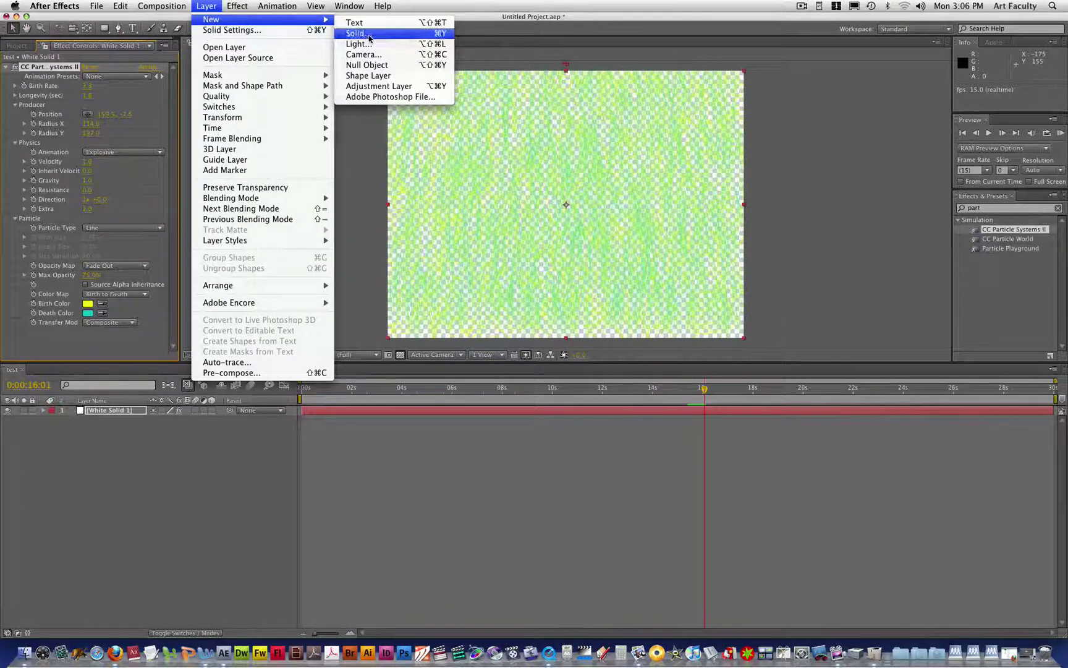
left_click(373, 35)
left_click(412, 371)
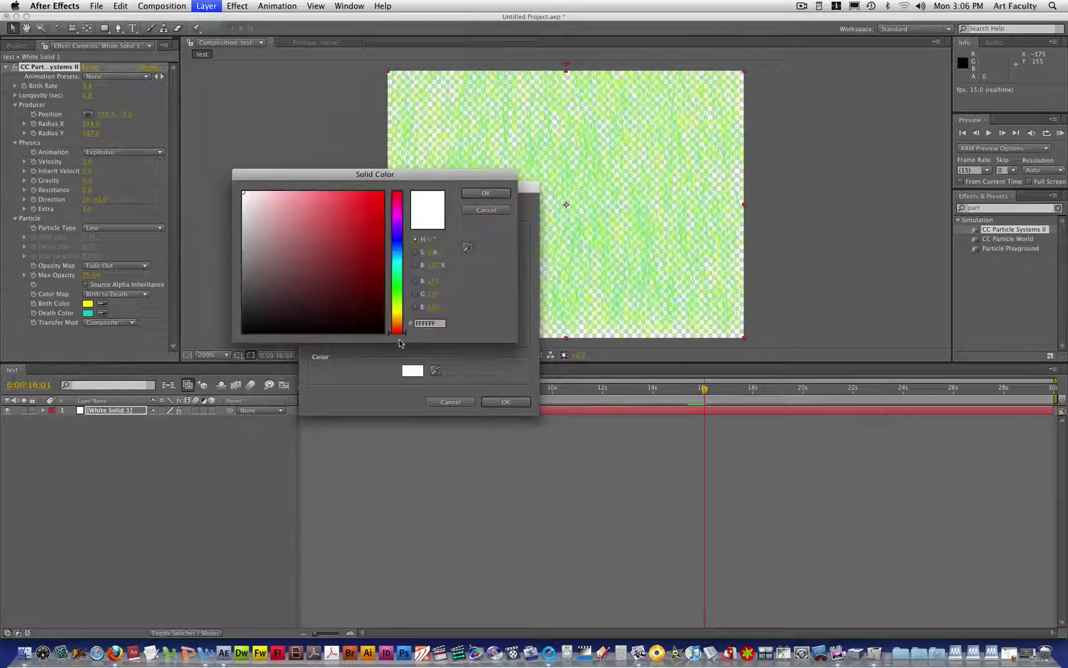
left_click(385, 334)
left_click(488, 194)
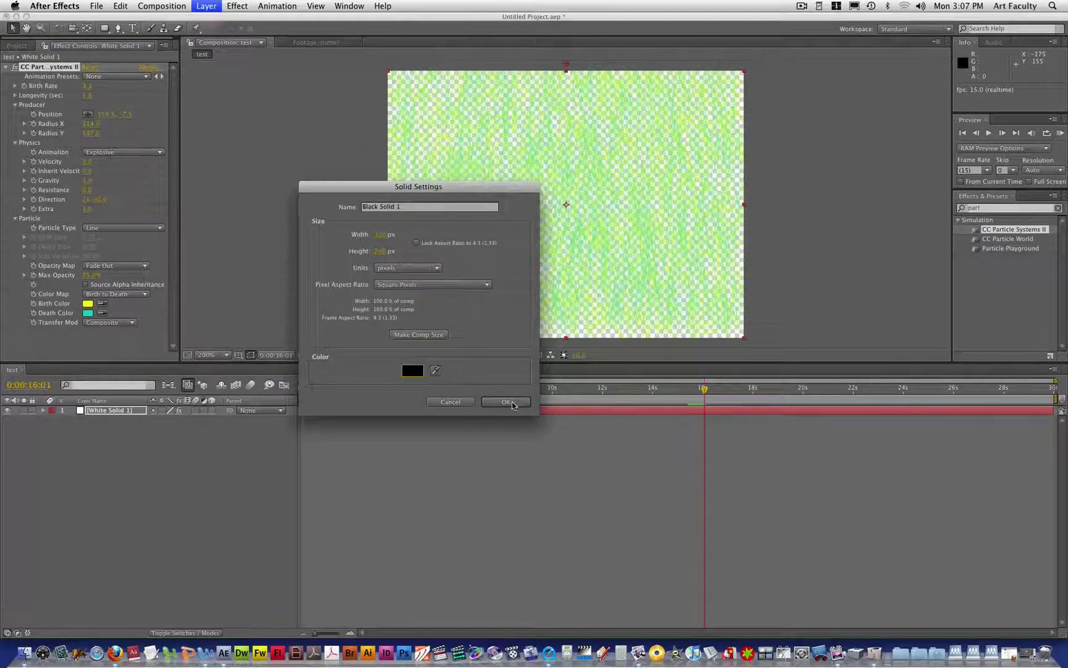
left_click(512, 403)
left_click_drag(141, 414, 143, 429)
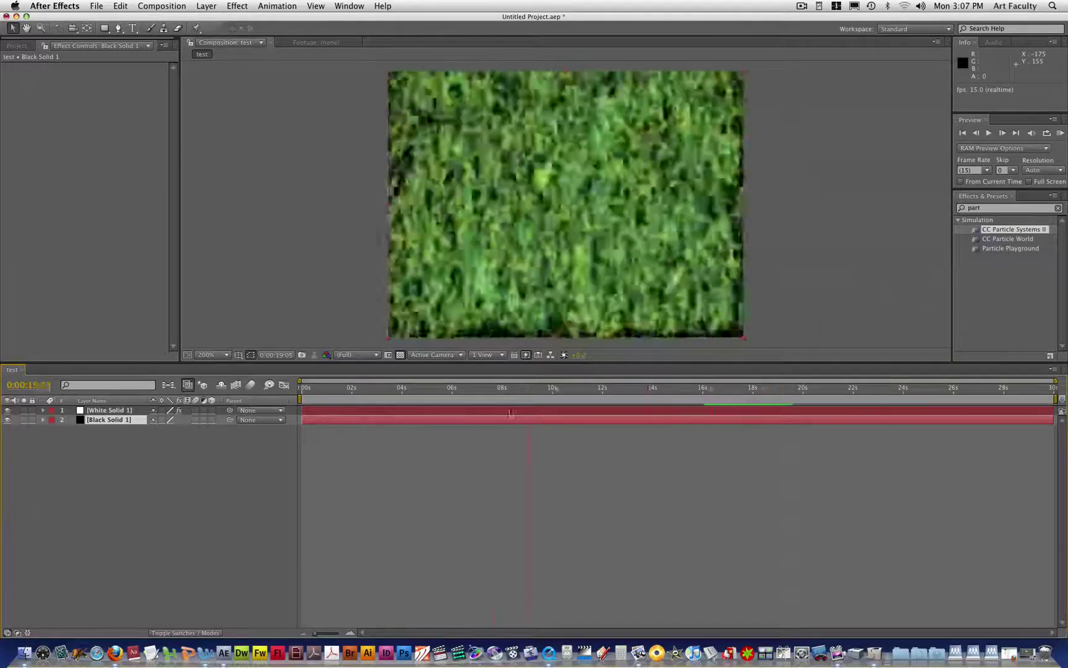
Play the composition from different times to examine the particles against the black background
key("space")
key("space")
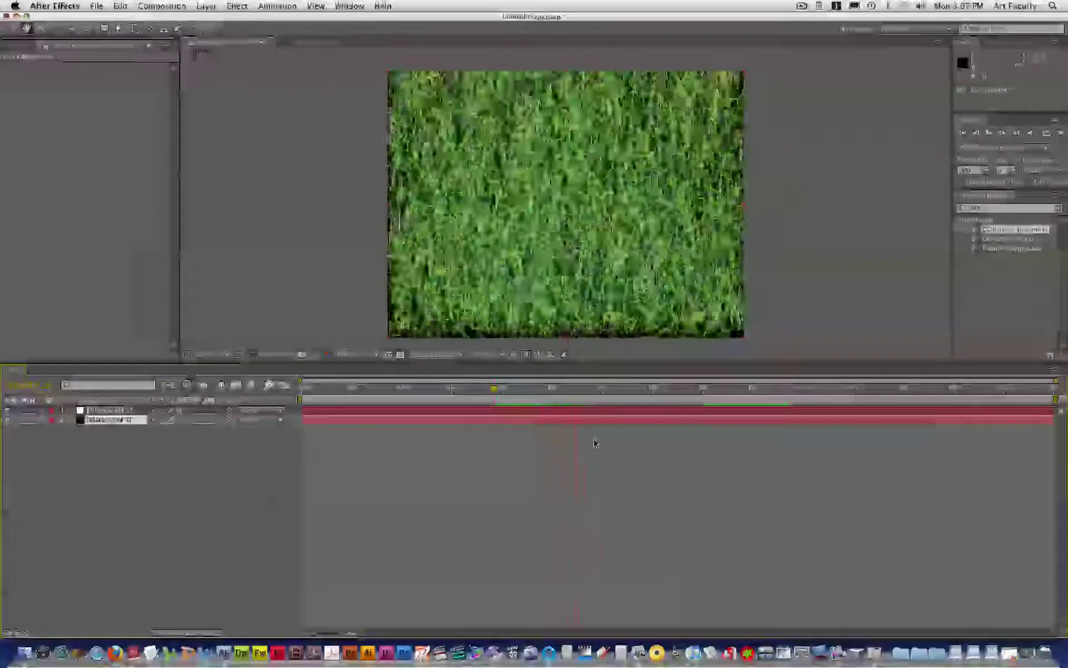
key("space")
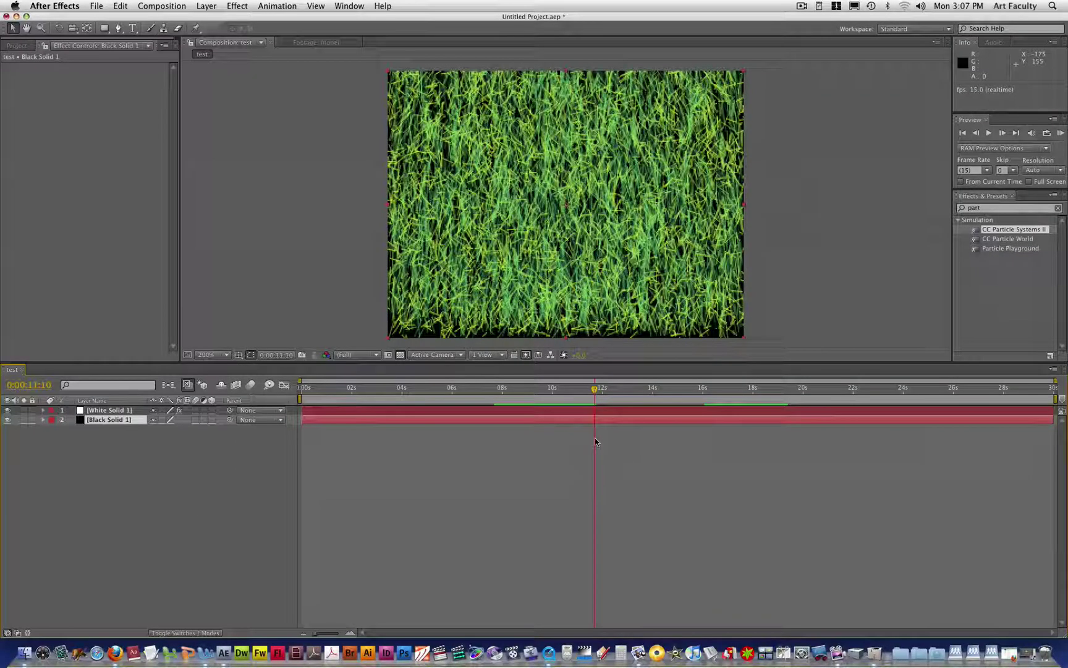
Reset the CC Particle Systems II effect on White Solid 1 to its defaults and preview the Explosive animation
left_click(29, 55)
left_click(121, 411)
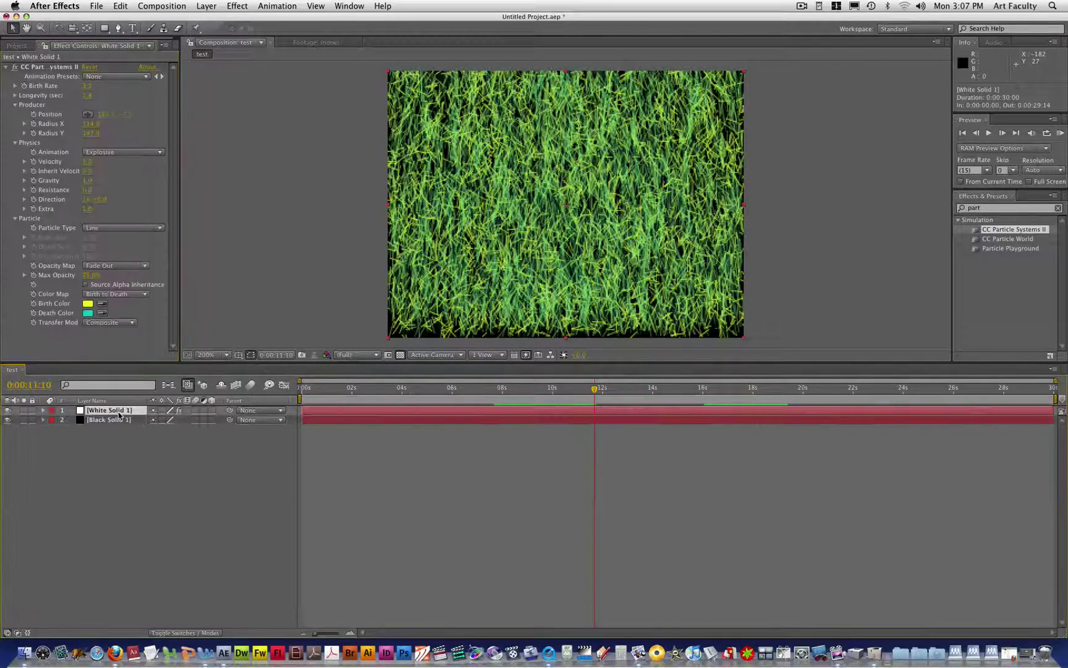
mouse_move(86, 125)
left_mouse_down()
mouse_move(83, 136)
mouse_move(92, 132)
left_mouse_up()
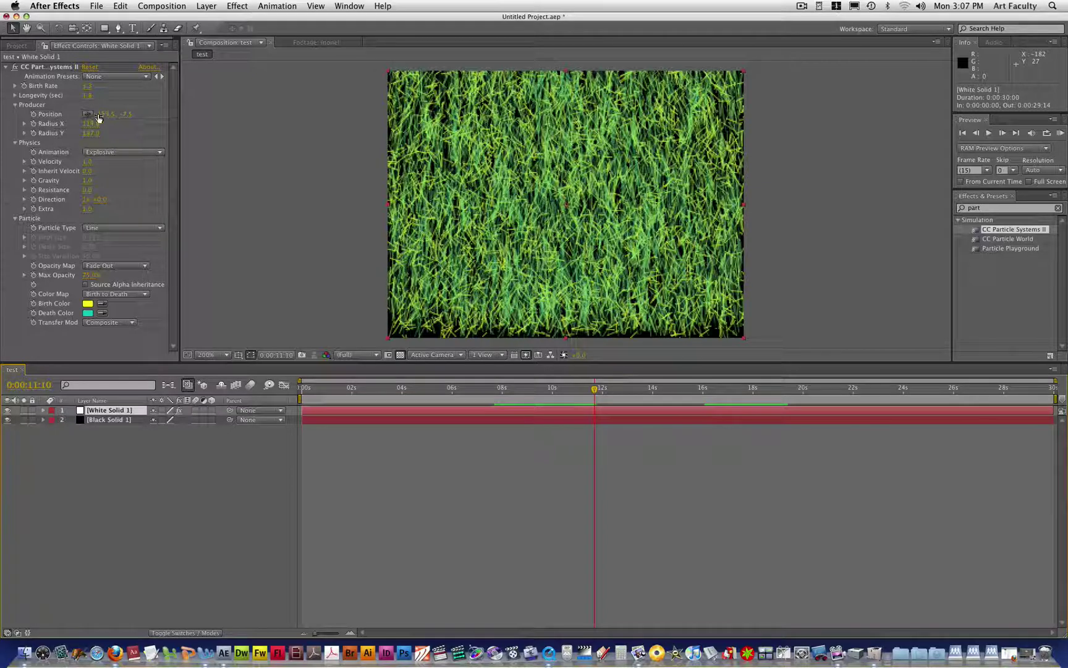
left_click(91, 66)
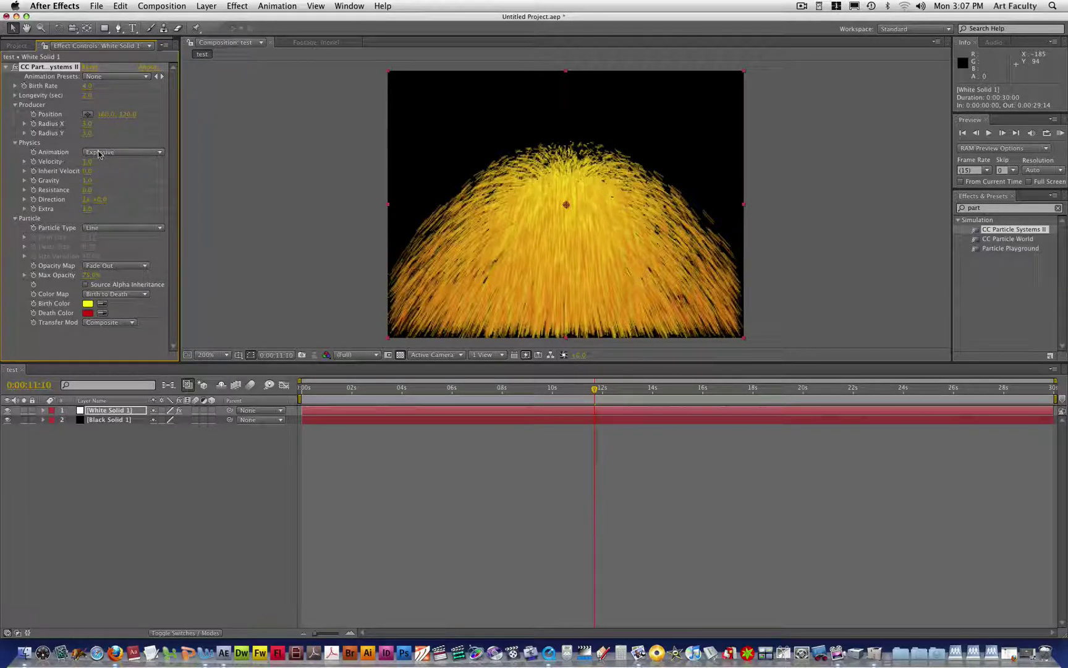
key("space")
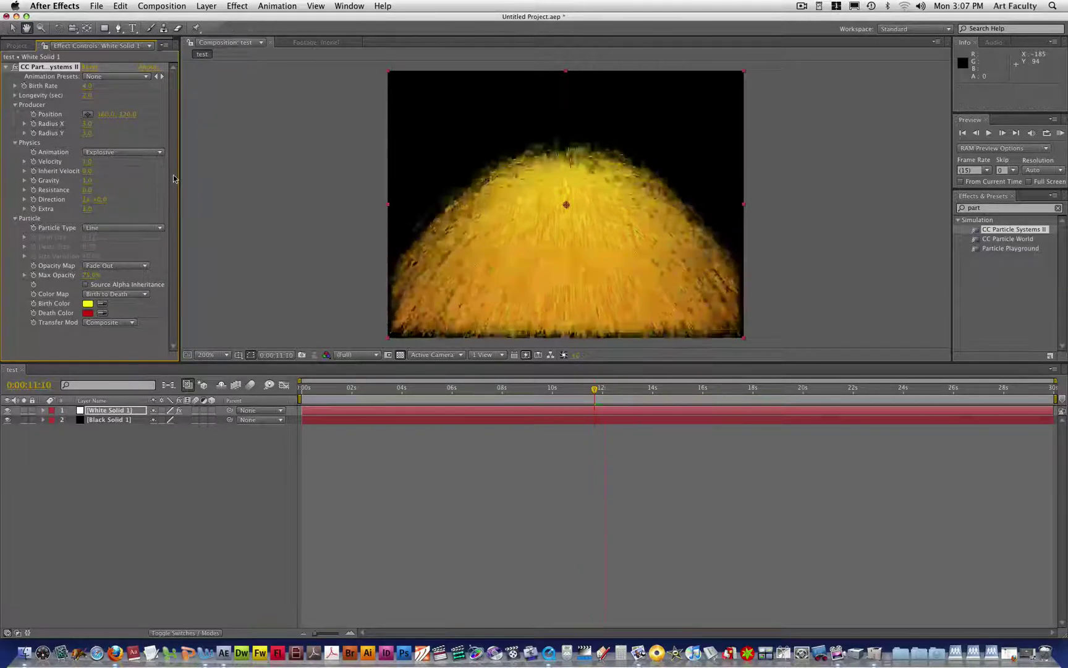
Try the Fractal Explosive, Twirl and Twirly Physics Animation types, playing a preview of each
left_click(145, 152)
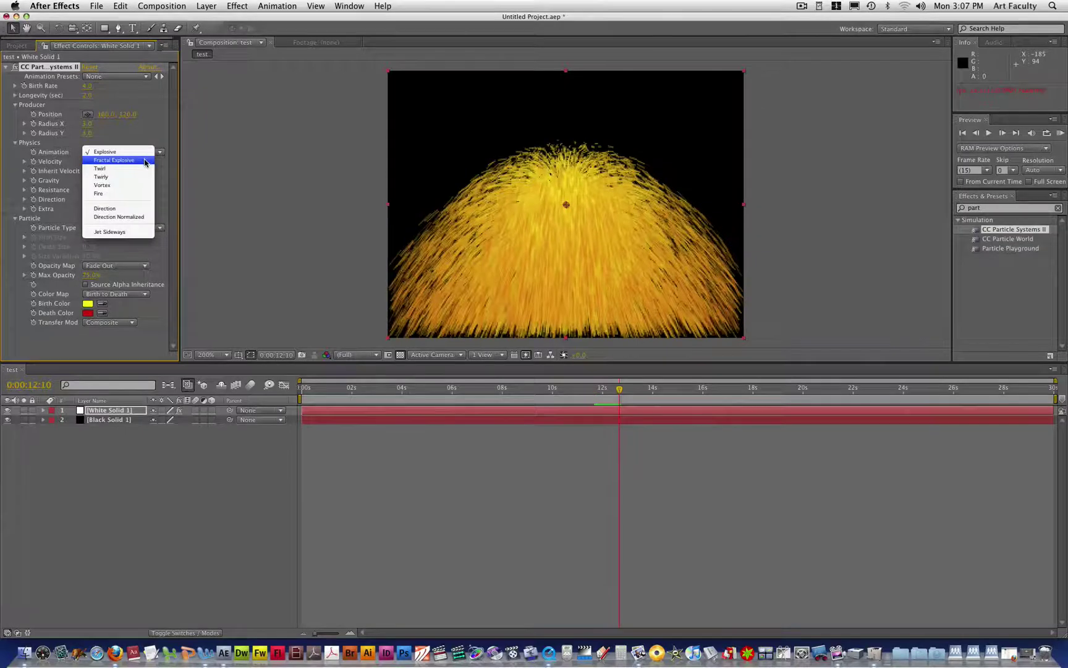
left_click(146, 161)
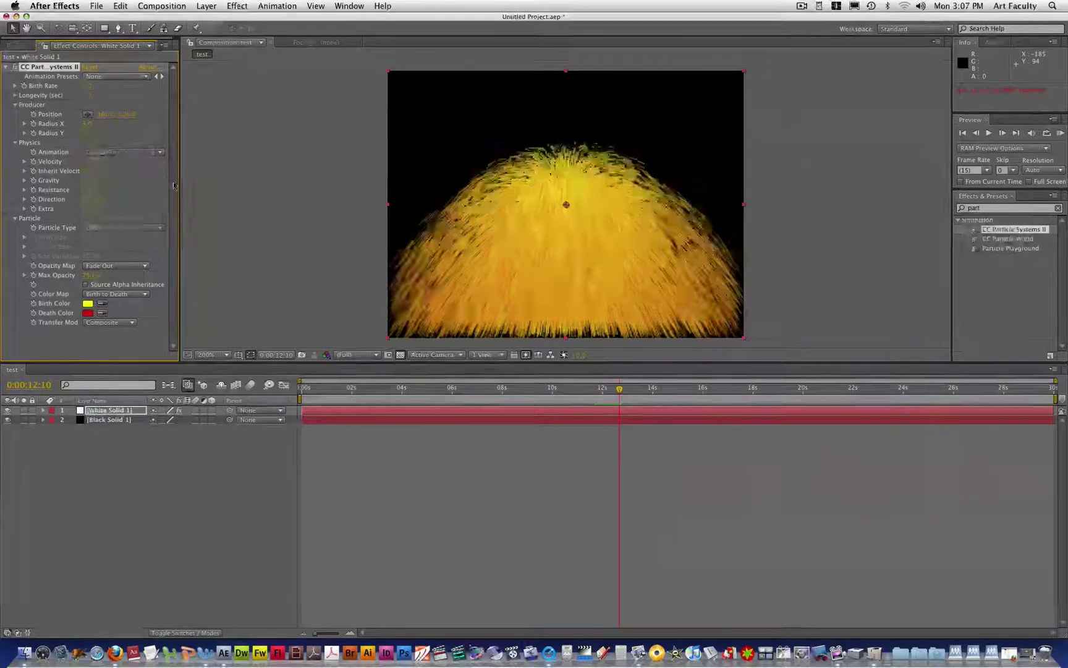
left_click(115, 156)
left_click(120, 162)
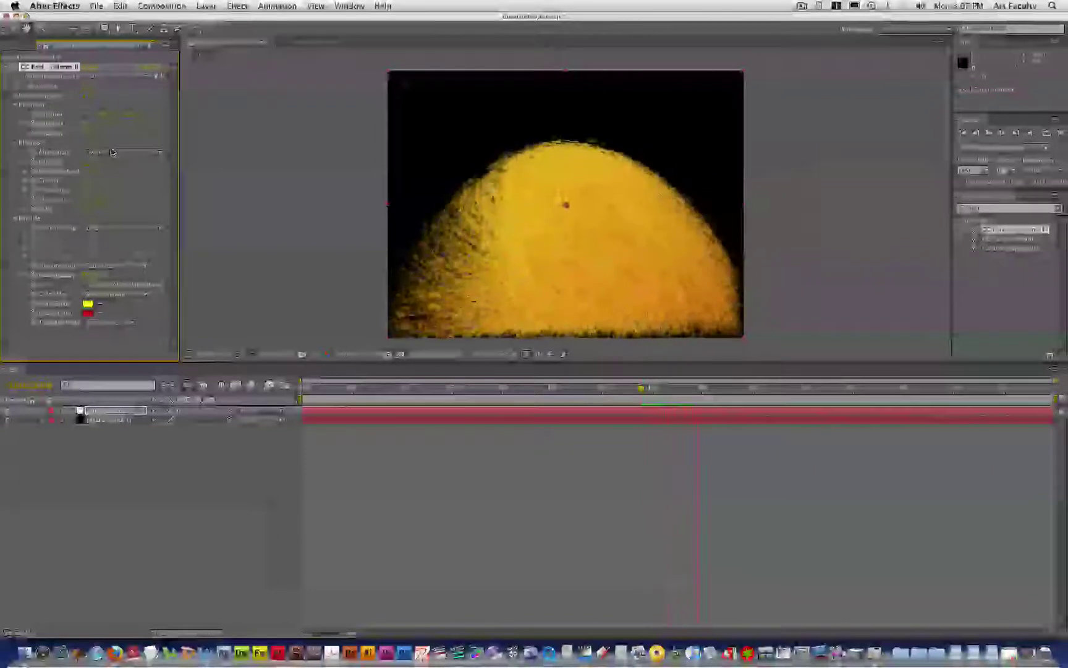
left_click(112, 153)
left_click(110, 160)
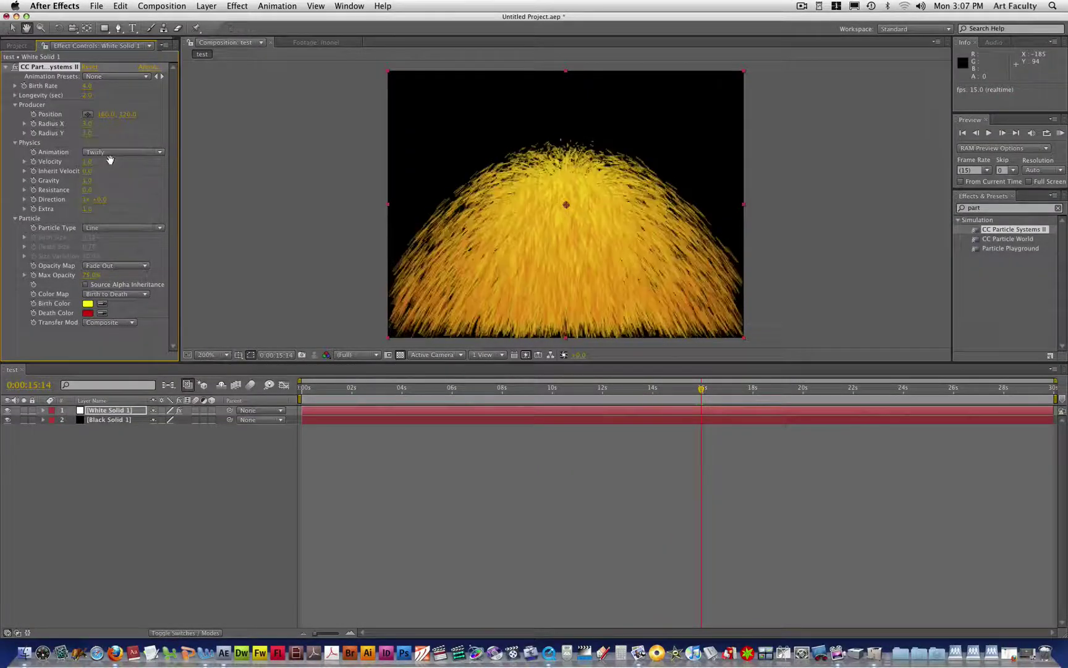
Try the Vortex and Fire Physics Animation types, then set Animation to Direction, playing a preview of each
left_click(111, 154)
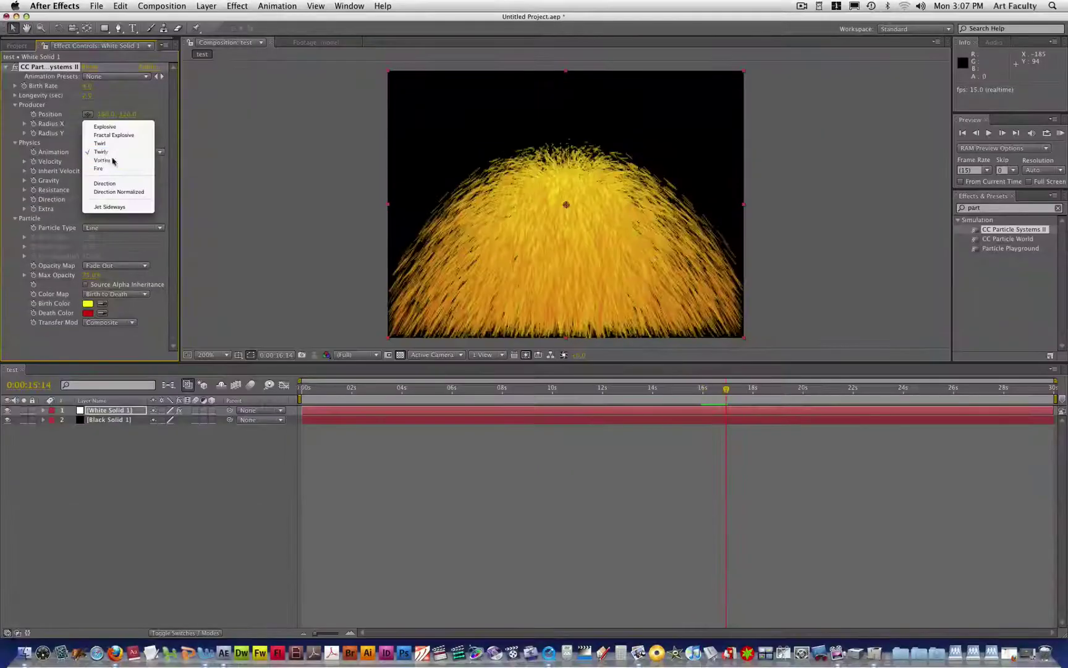
left_click(102, 160)
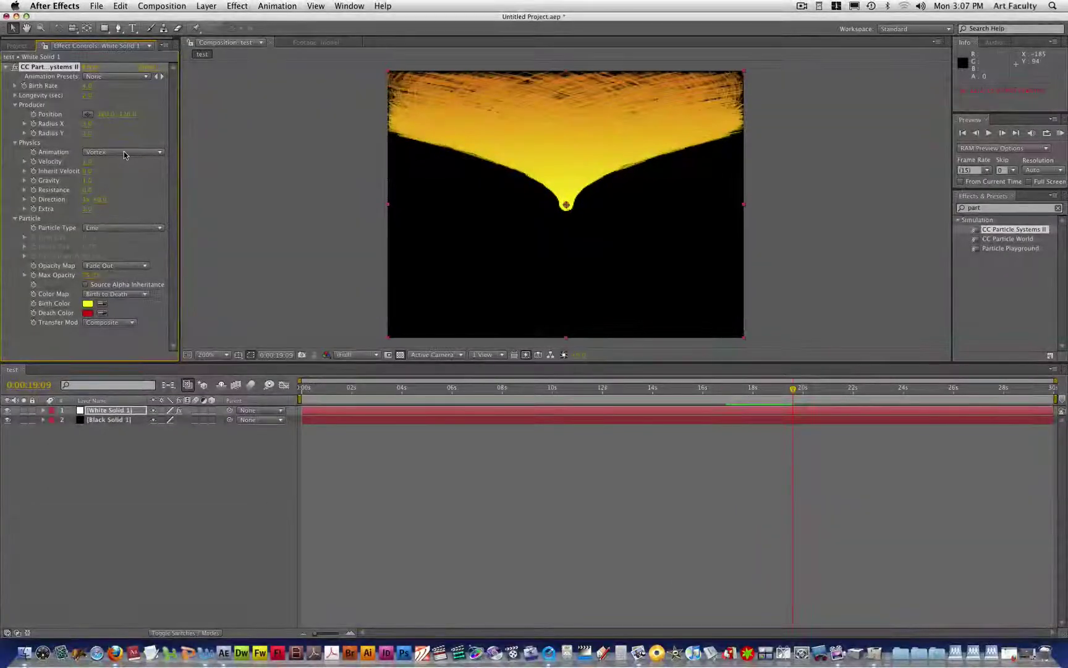
left_click(124, 154)
left_click(102, 161)
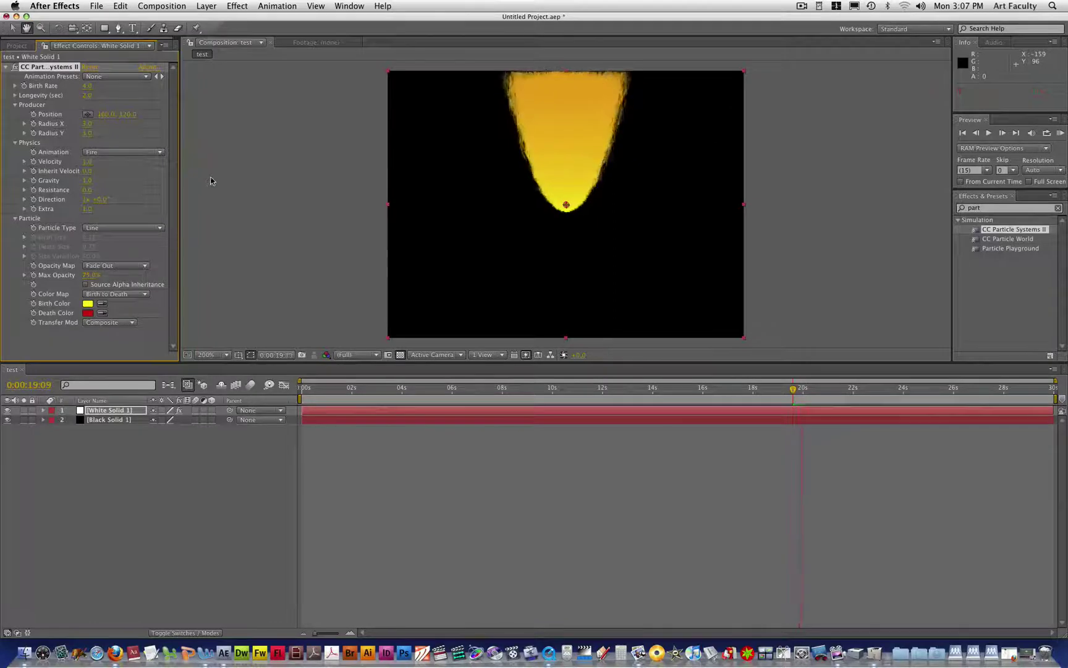
left_click(136, 152)
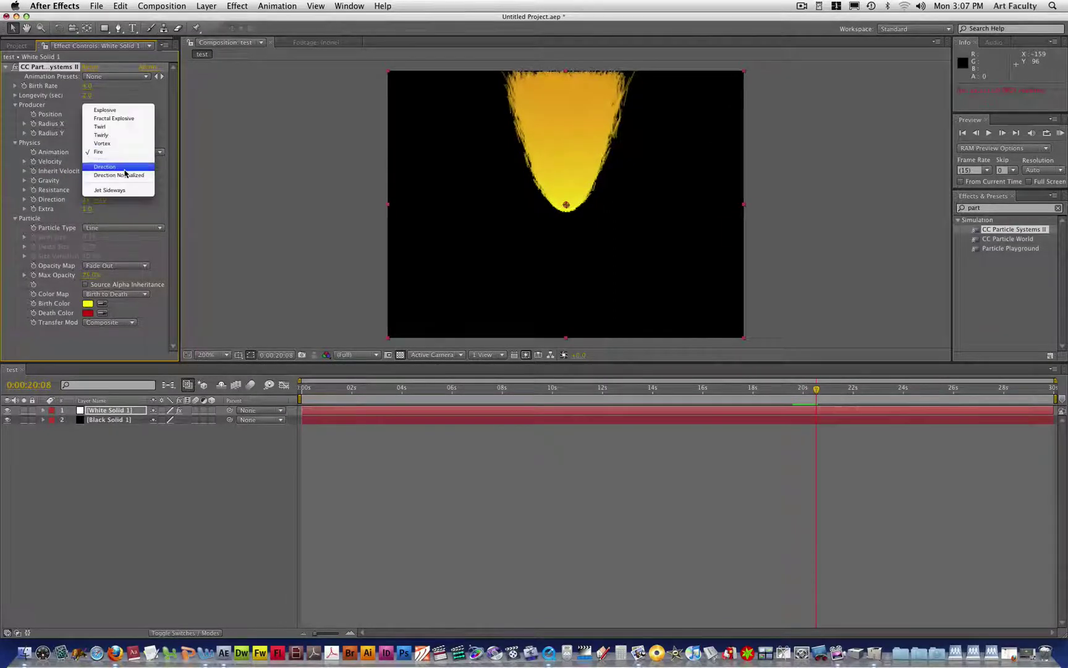
left_click(134, 167)
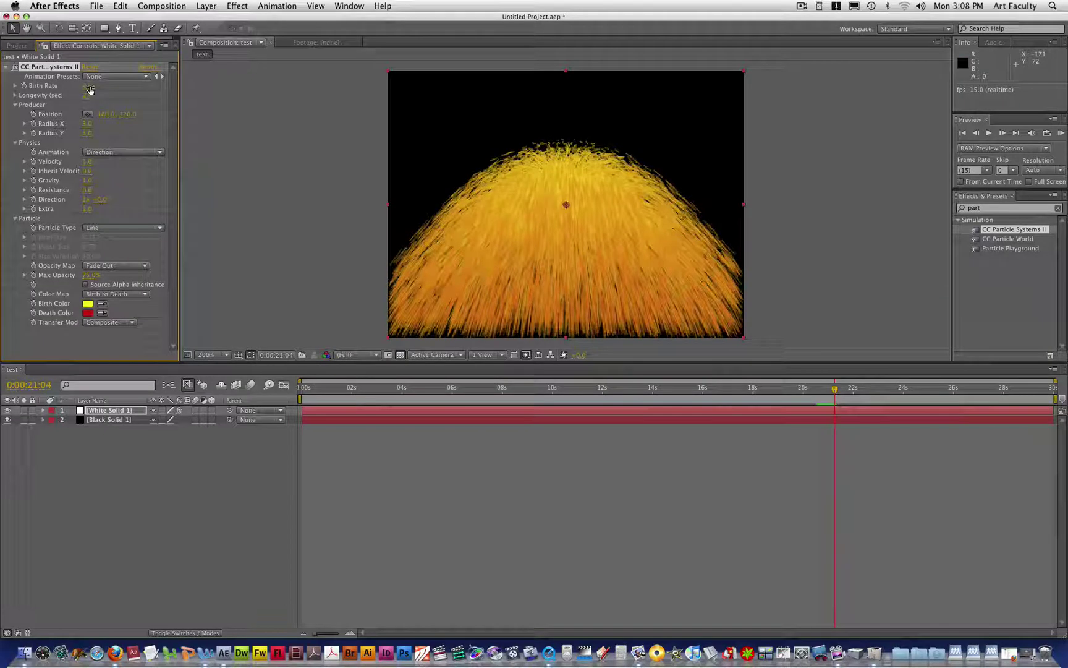
Lower the Birth Rate, try a much higher Velocity, and bring Velocity back to about 1.0, previewing the changes
left_click_drag(87, 86, 295, 192)
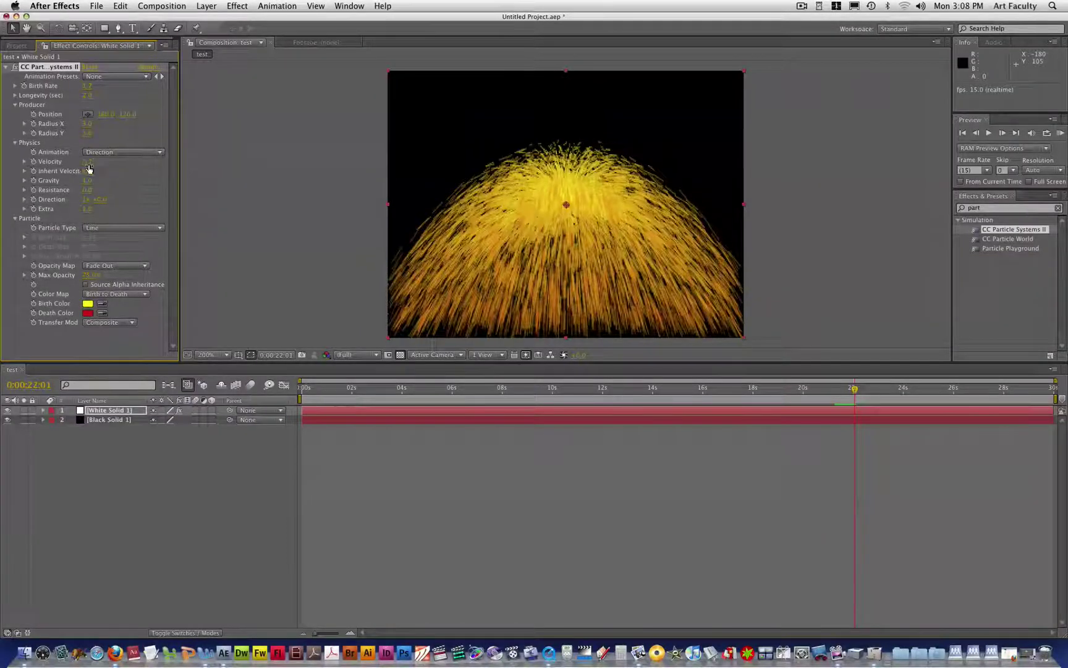
left_click_drag(87, 163, 141, 168)
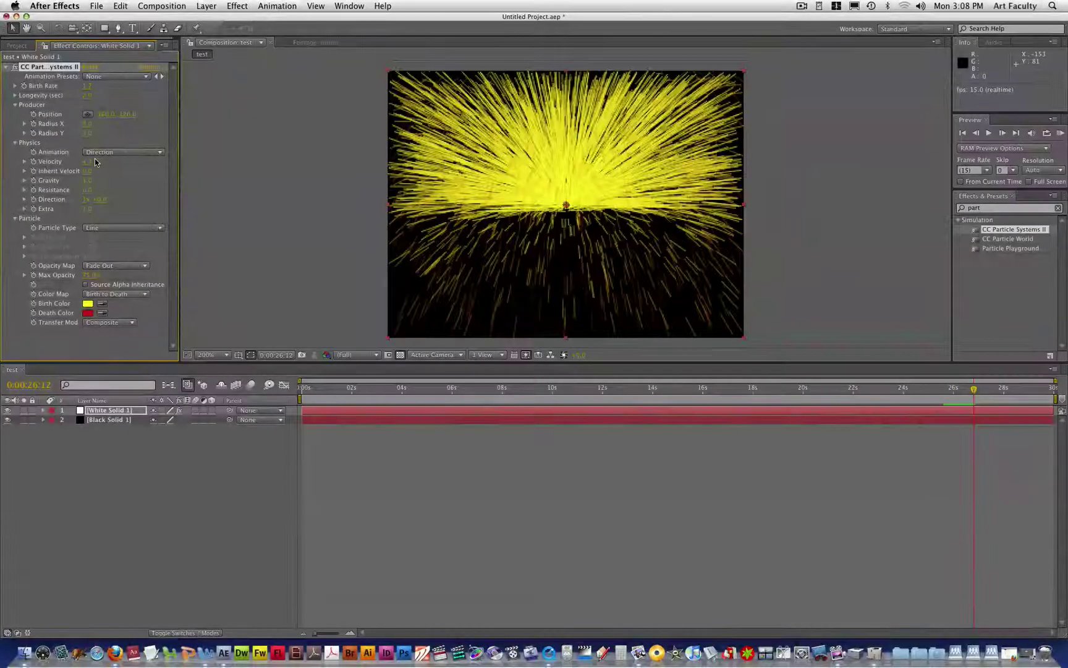
mouse_move(87, 161)
left_mouse_down()
mouse_move(114, 161)
mouse_move(75, 162)
left_mouse_up()
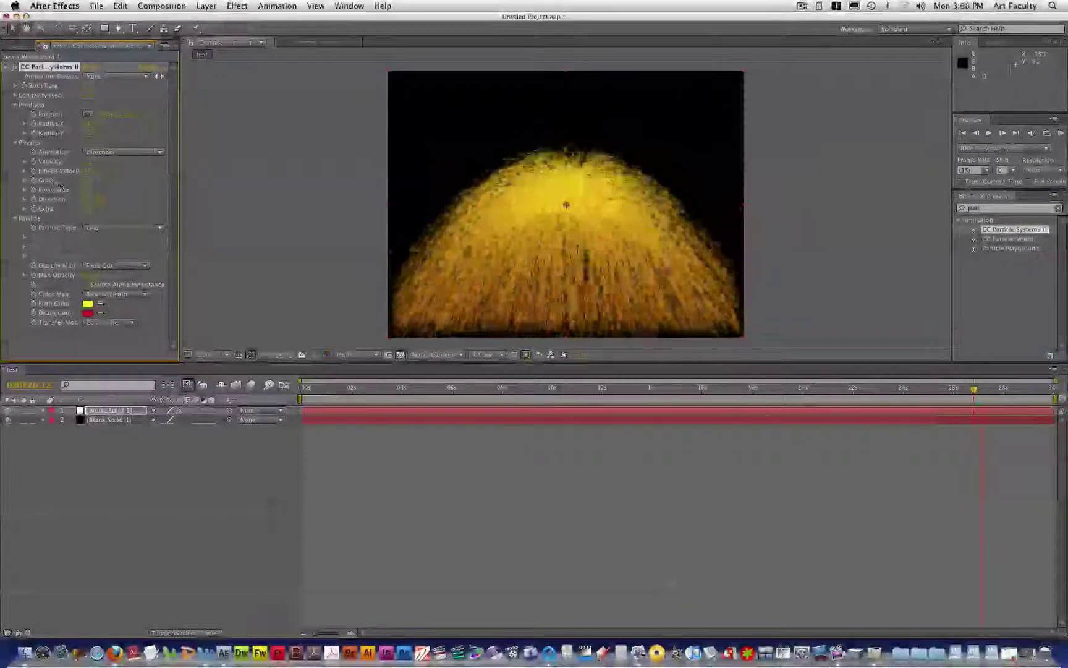
key("space")
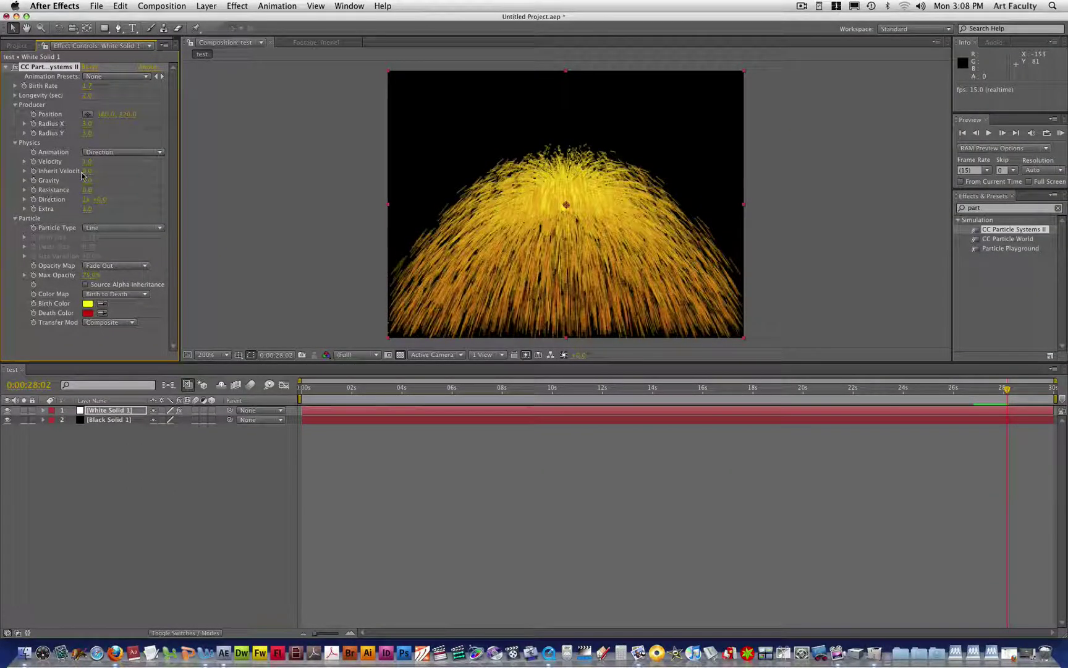
Raise Inherit Velocity to about 121, try stronger and negative Gravity, then set Gravity to 0 and play a preview
left_click_drag(92, 170, 131, 169)
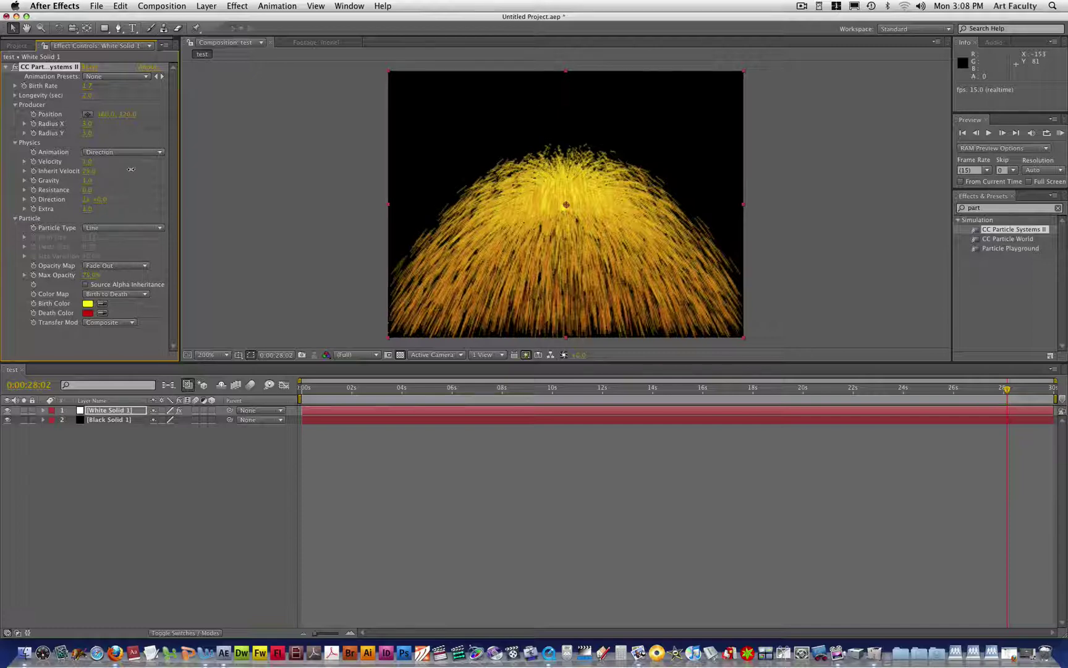
left_click_drag(53, 172, 359, 185)
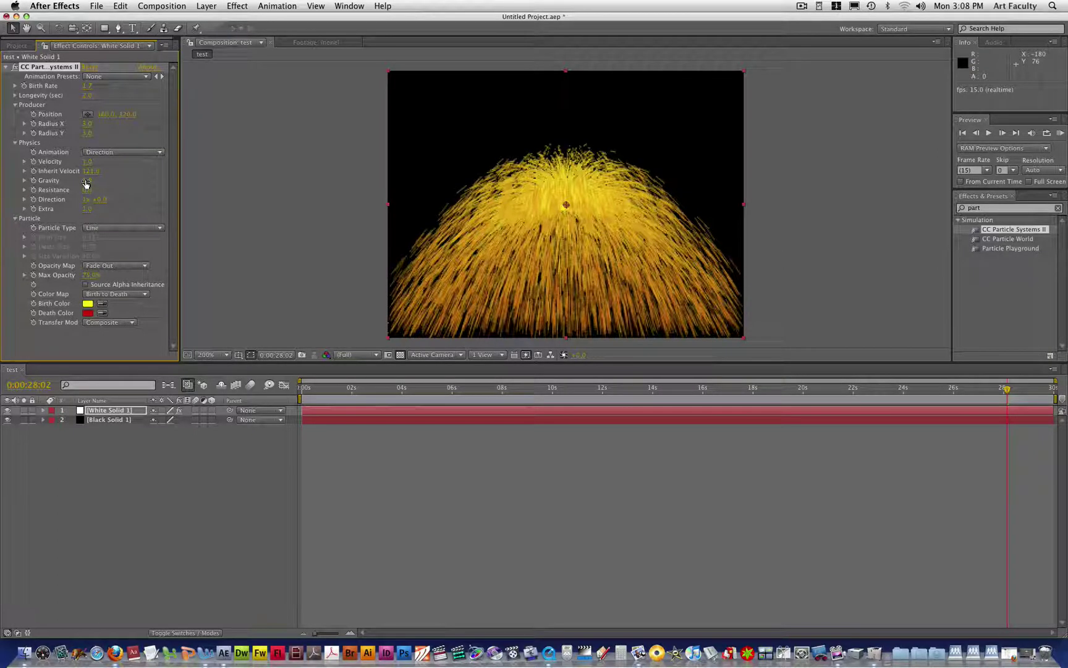
left_click_drag(86, 183, 104, 183)
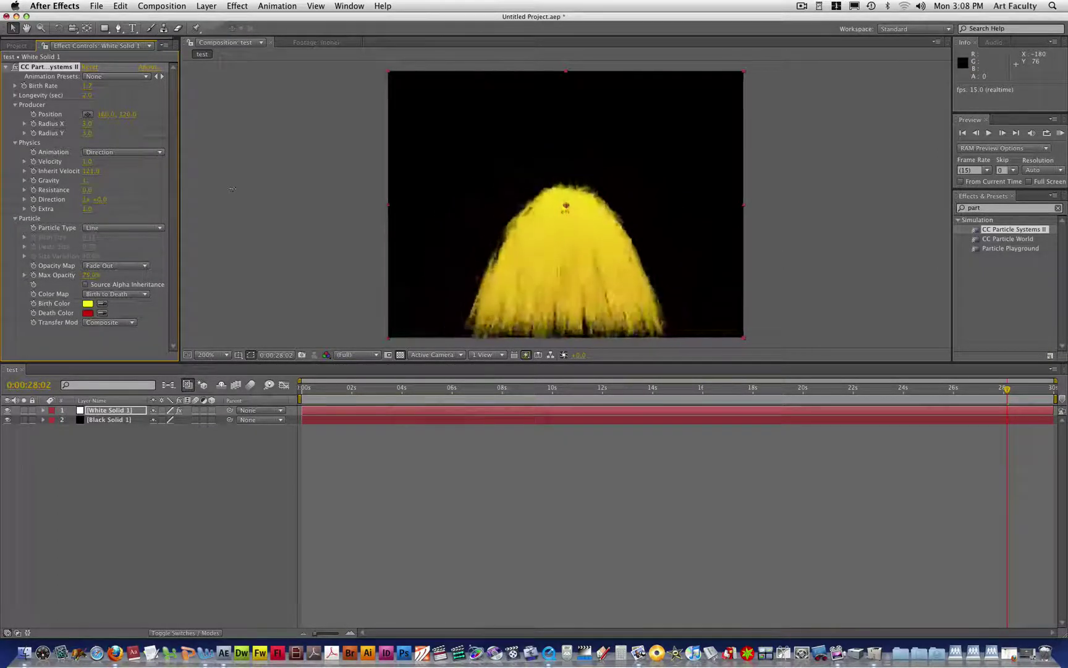
mouse_move(233, 189)
left_mouse_down()
mouse_move(272, 207)
mouse_move(5, 183)
mouse_move(39, 188)
left_mouse_up()
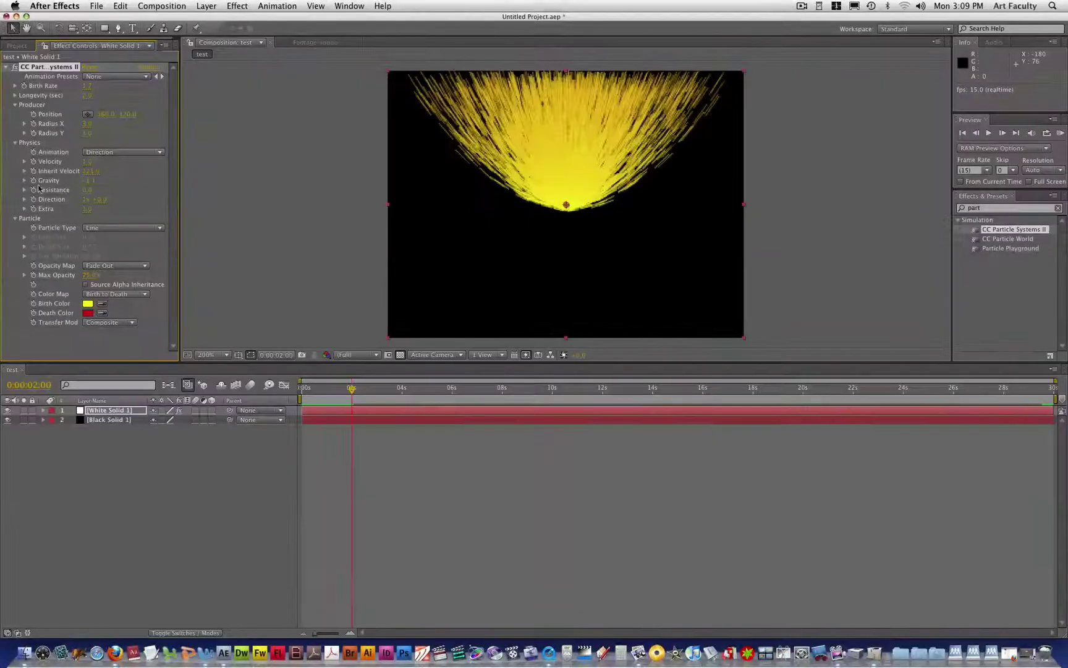
left_click(90, 183)
type("0")
key("Return")
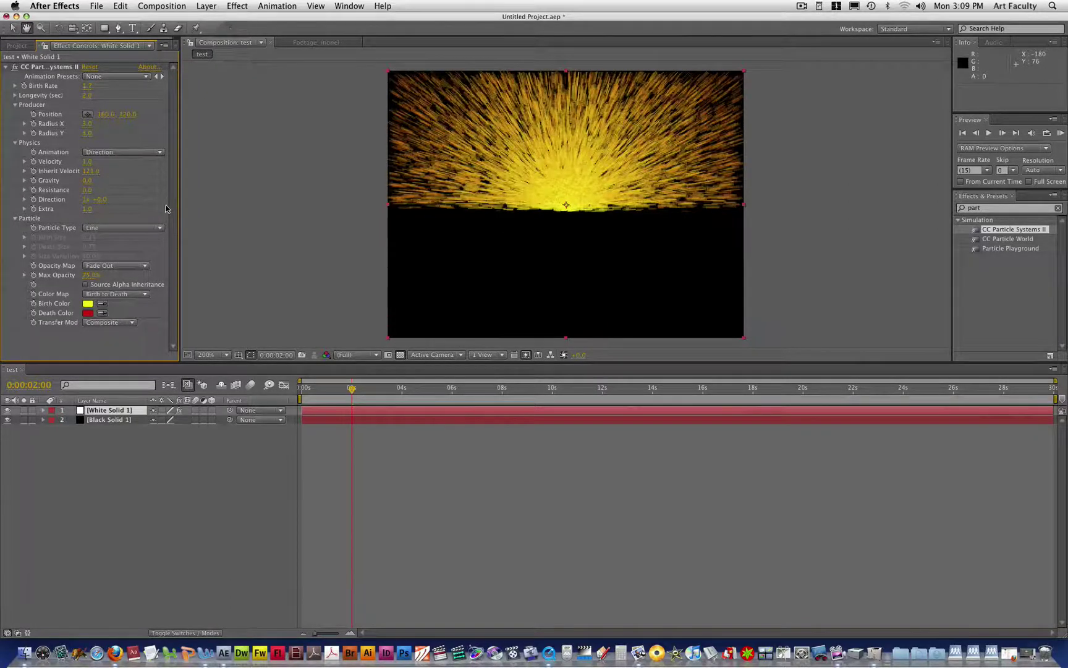
key("space")
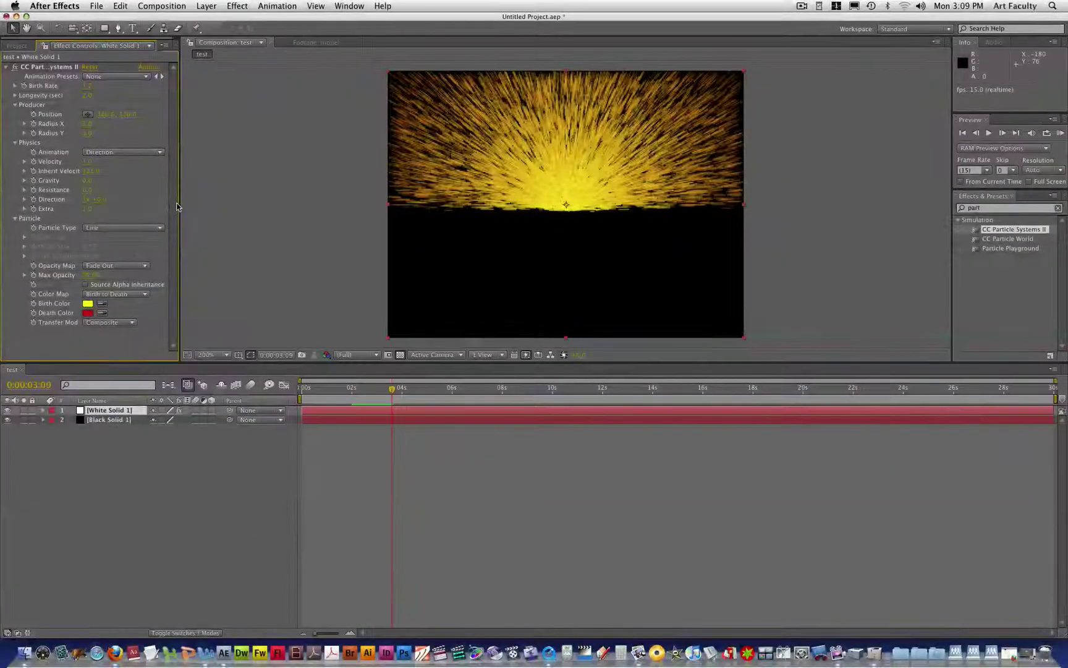
Increase the particles' Resistance and play a preview of their motion
left_click_drag(85, 190, 204, 184)
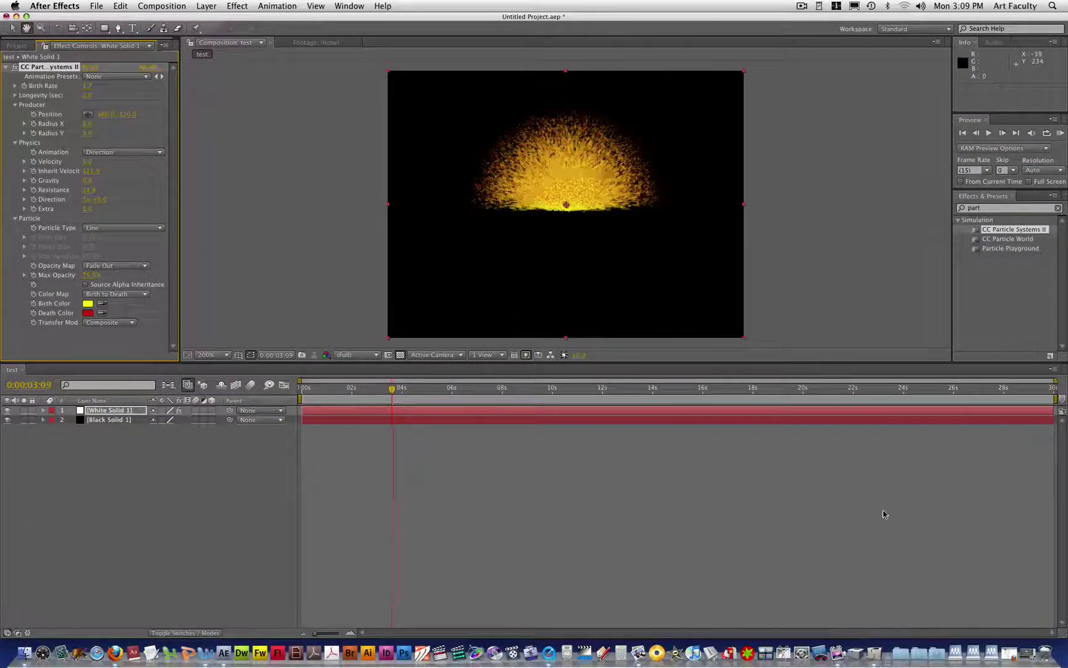
key("space")
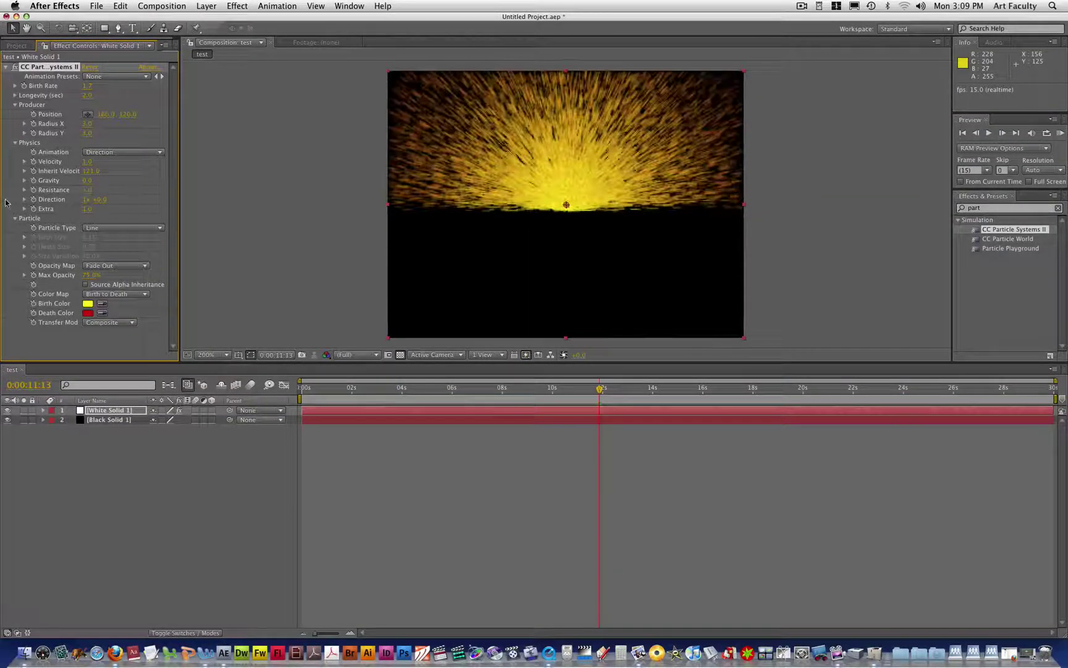
key("period")
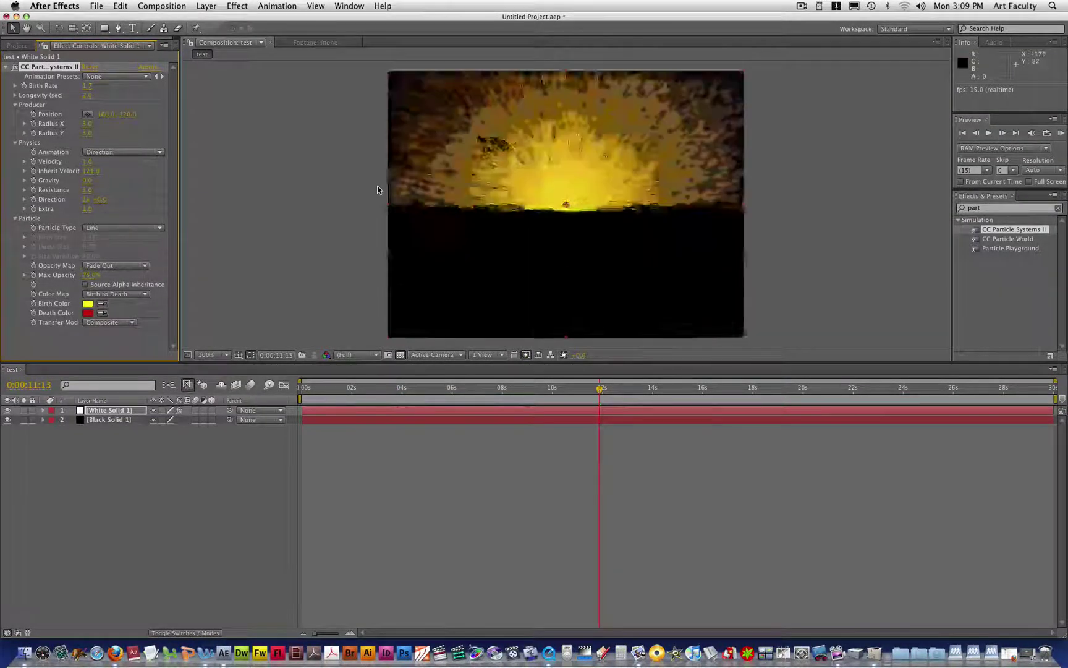
key("comma")
key("period")
key("period")
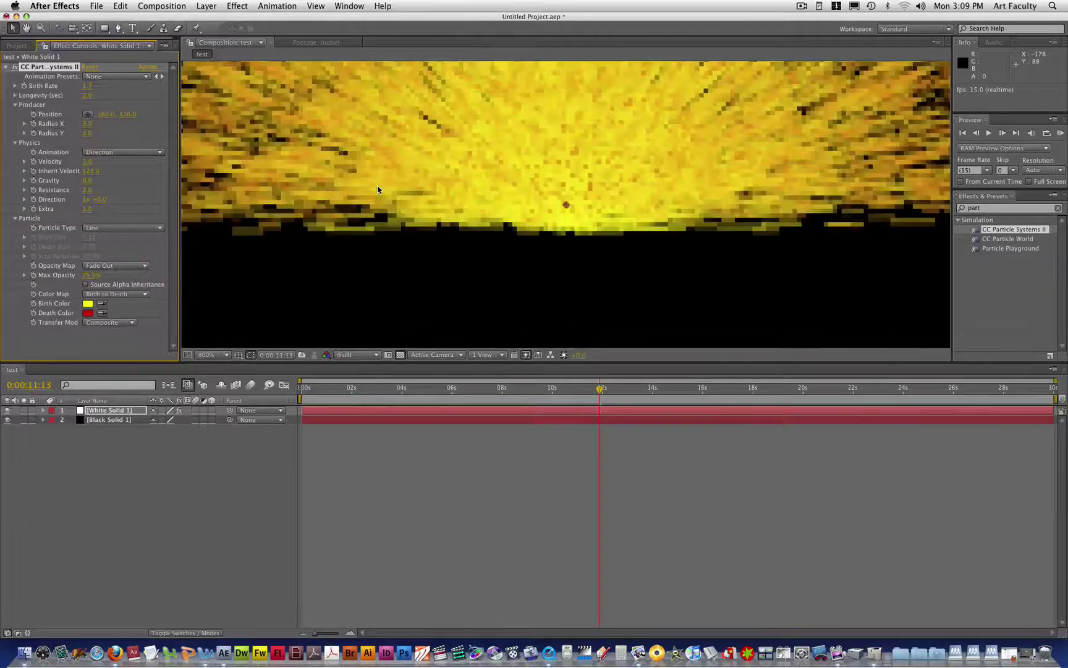
key("period")
key("period")
key("period")
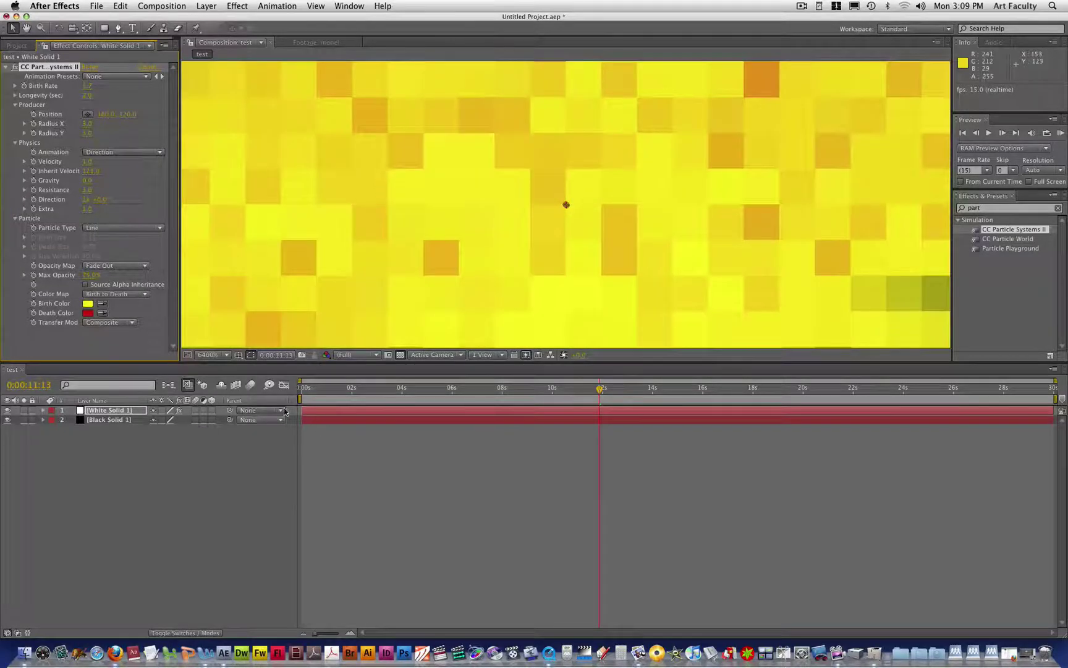
left_click(227, 355)
left_click(230, 375)
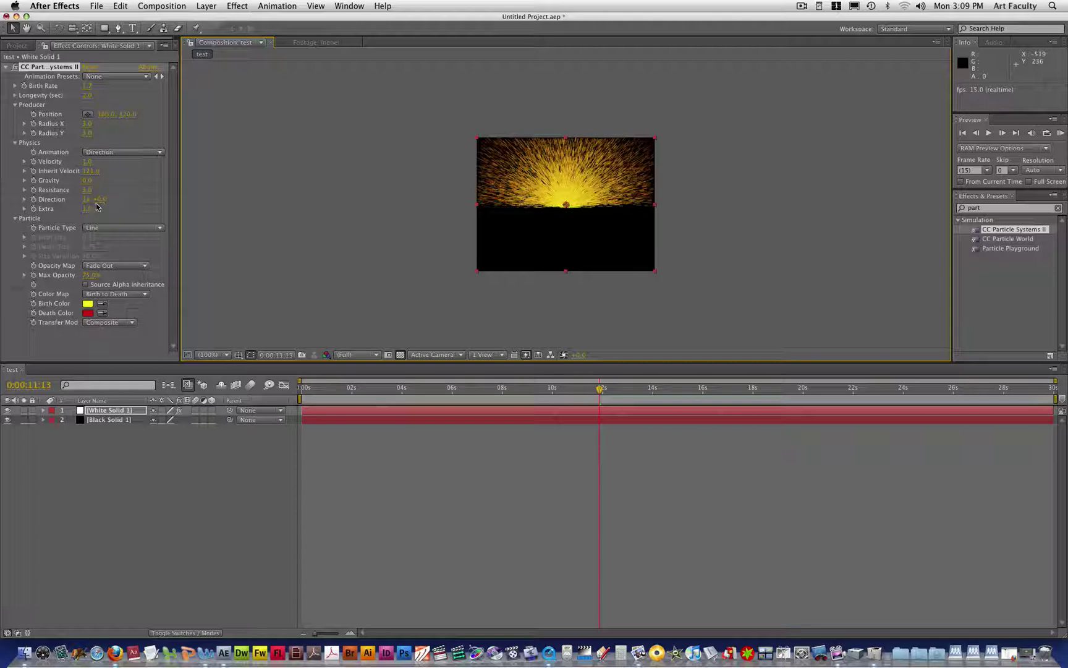
Tilt the particle Direction clockwise, preview it, and move the producer point to about 98, 195
left_click_drag(97, 203, 337, 232)
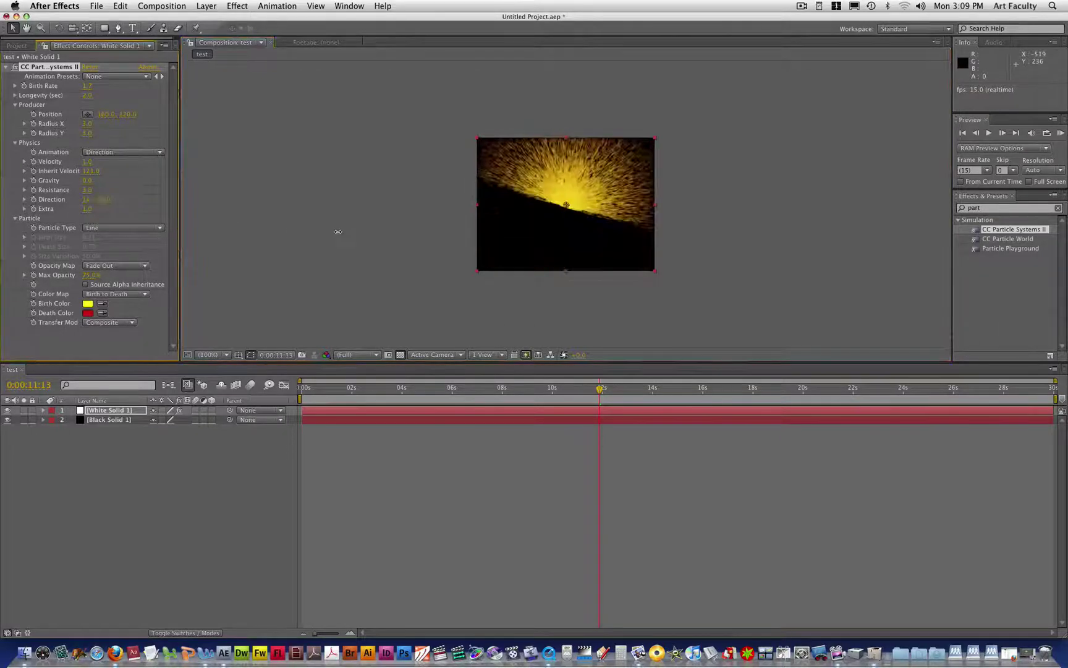
key("space")
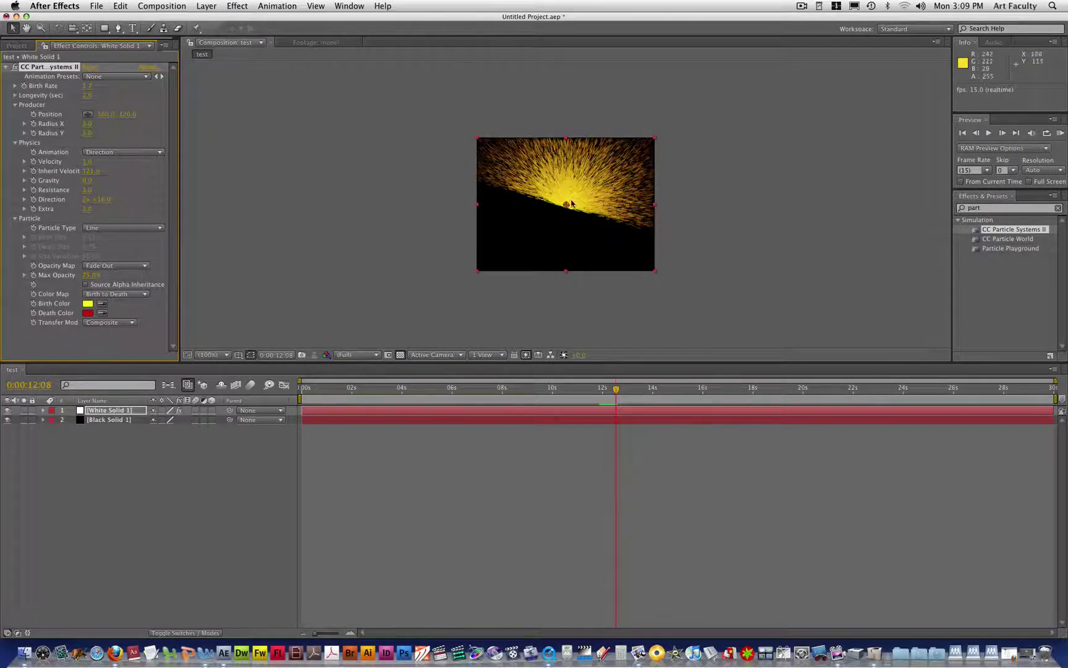
left_click_drag(564, 205, 532, 247)
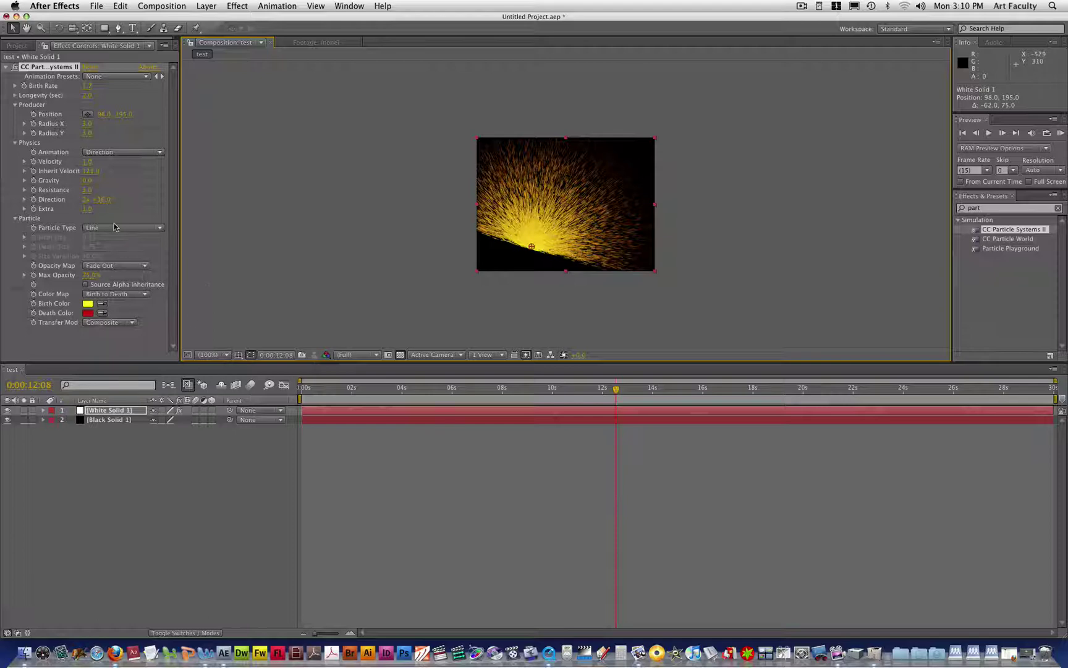
Try the Star Particle Type and preview it with the composition magnified to 200%
left_click(229, 357)
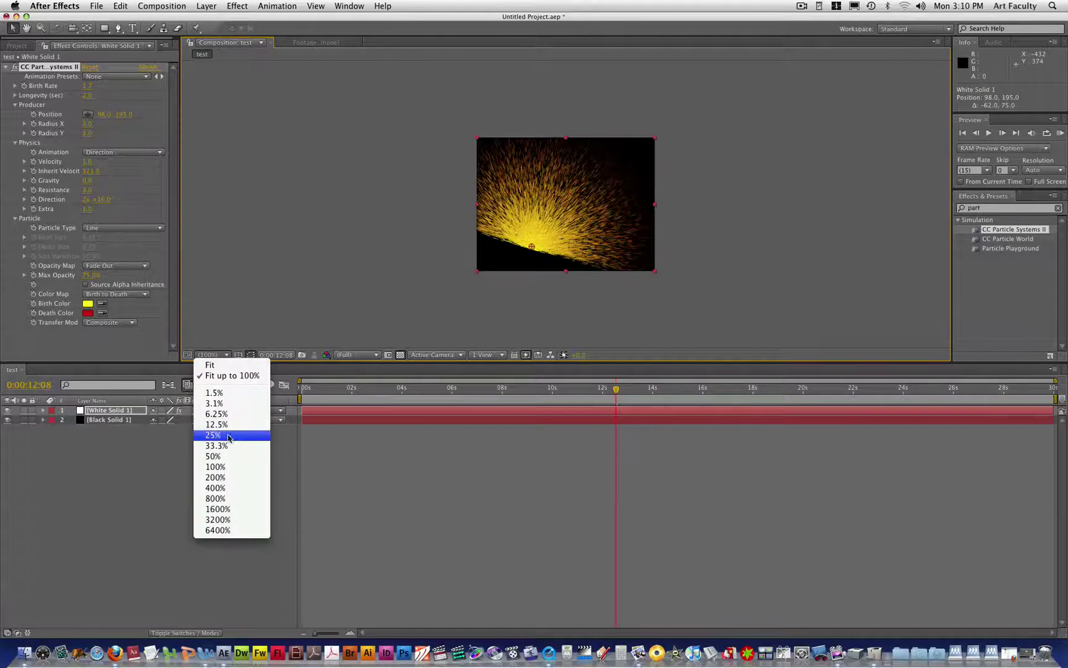
left_click(228, 478)
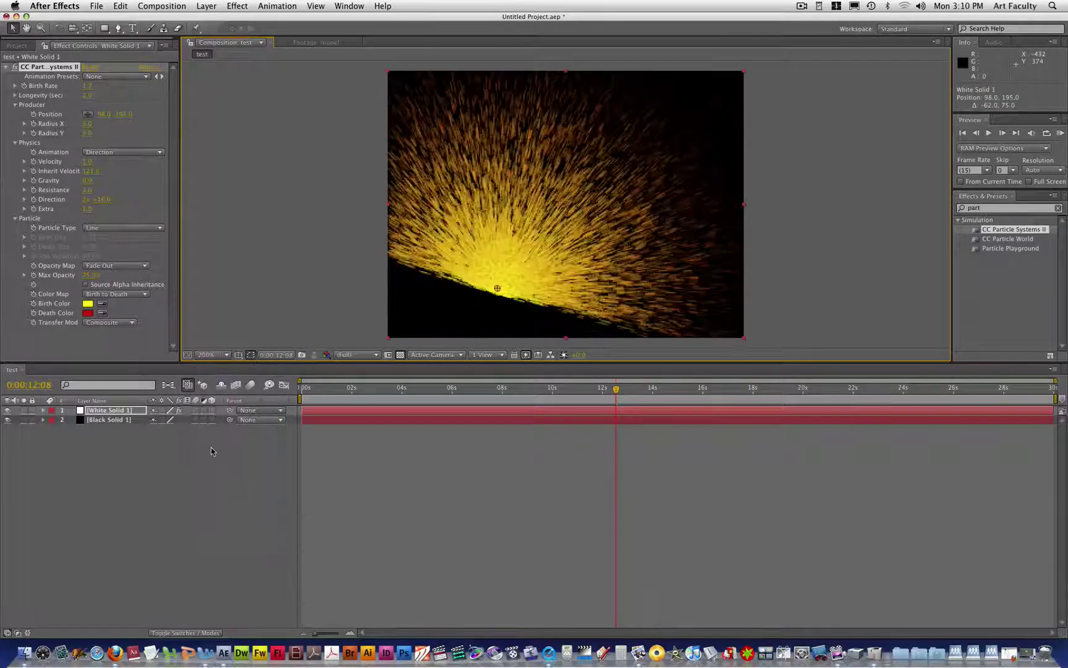
left_click(139, 235)
left_click(143, 240)
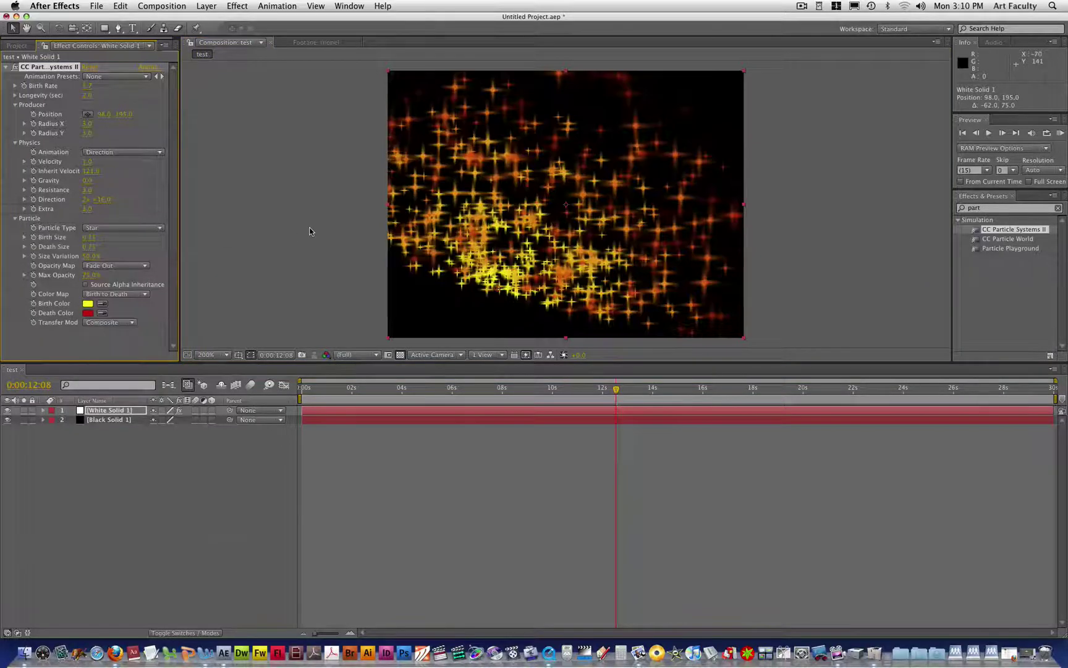
key("space")
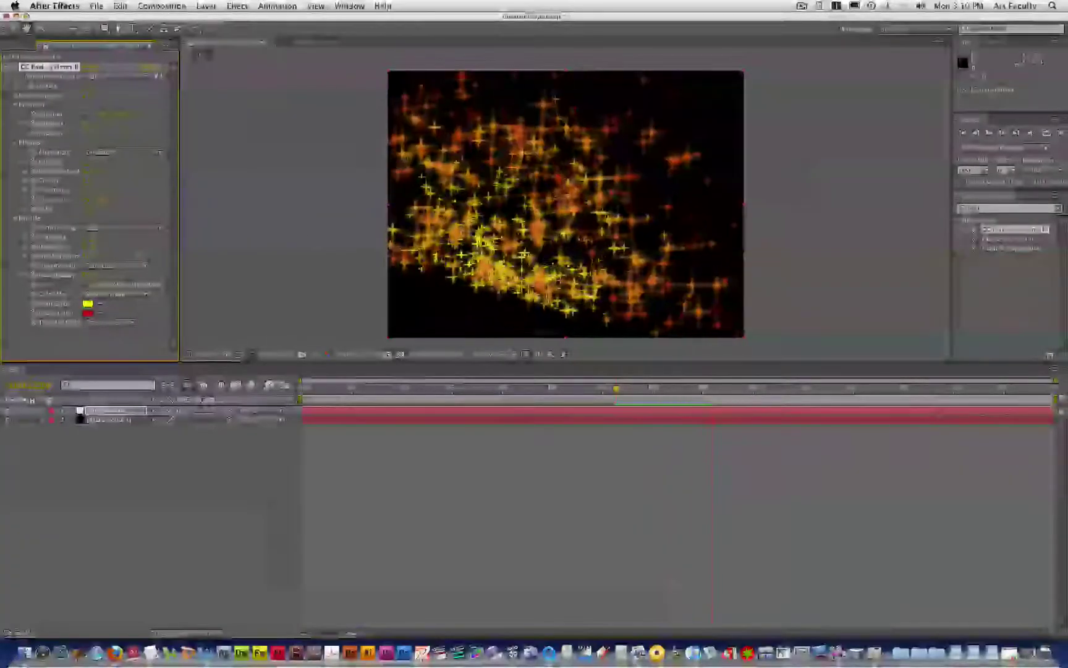
Try the Shaded Sphere, Faded Sphere and Shaded&Faded Sphere particle types, then set Particle Type to Bubble
left_click(143, 229)
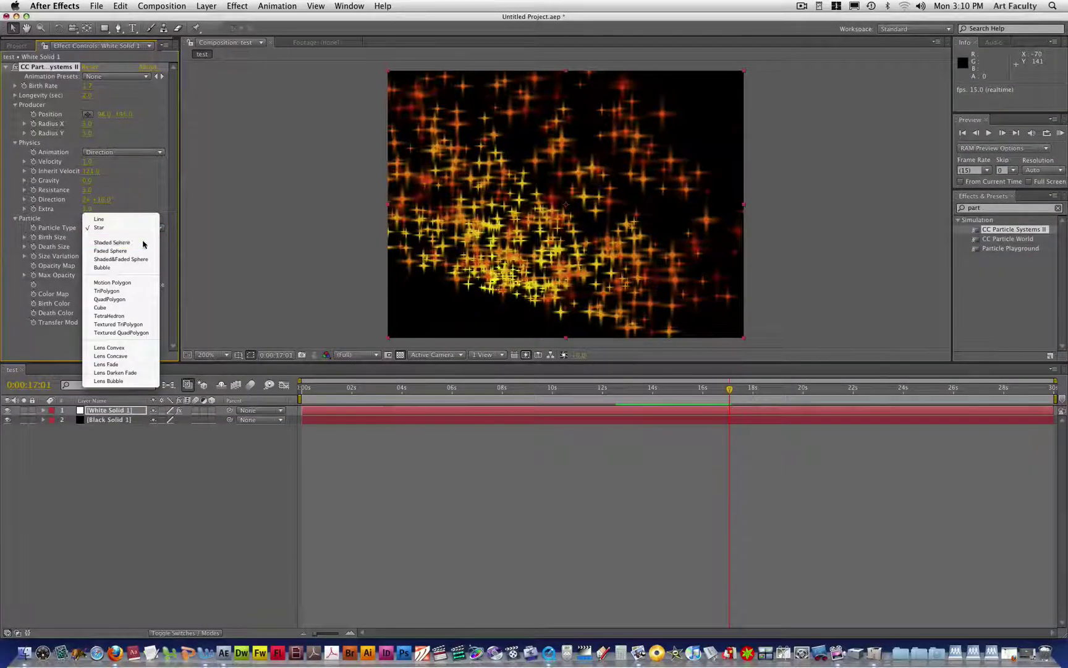
left_click(143, 243)
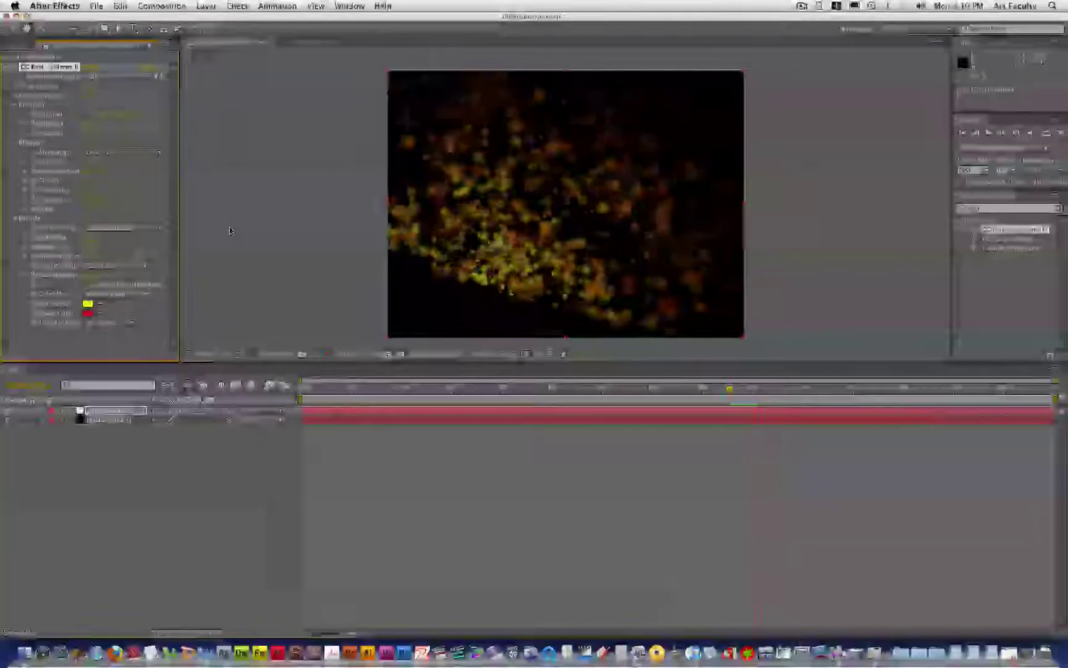
left_click(110, 228)
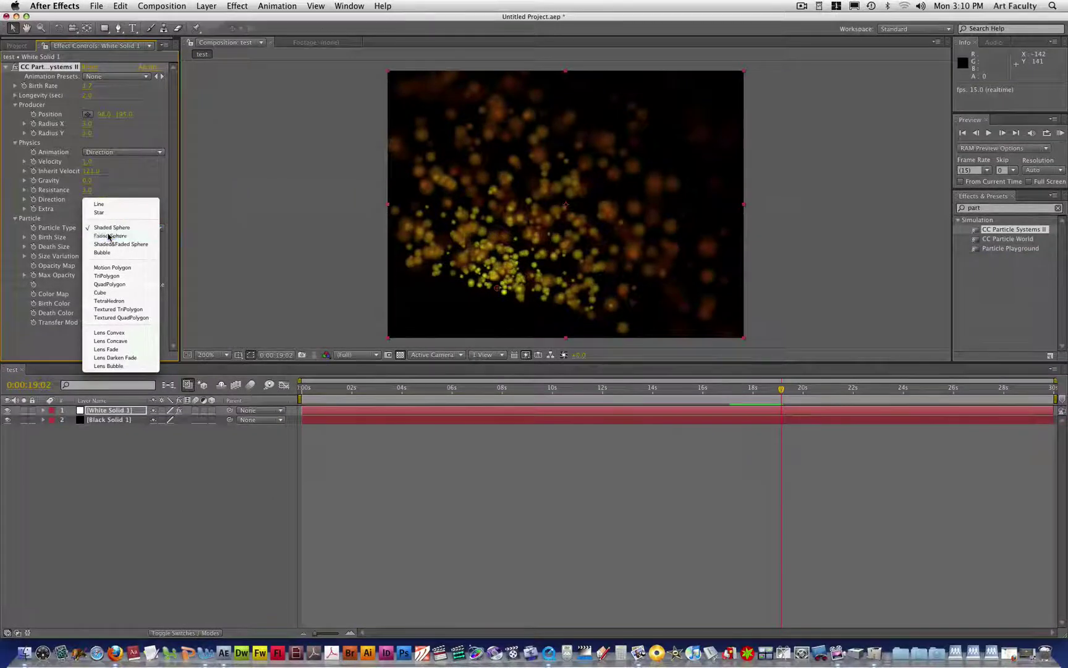
left_click(108, 236)
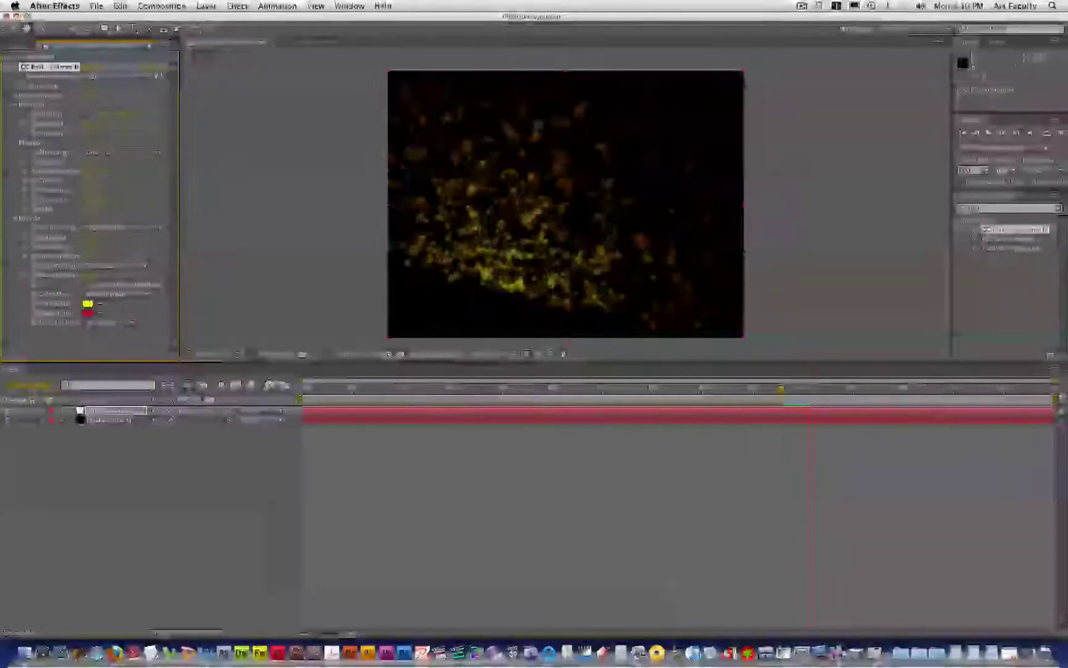
left_click(124, 228)
left_click(133, 237)
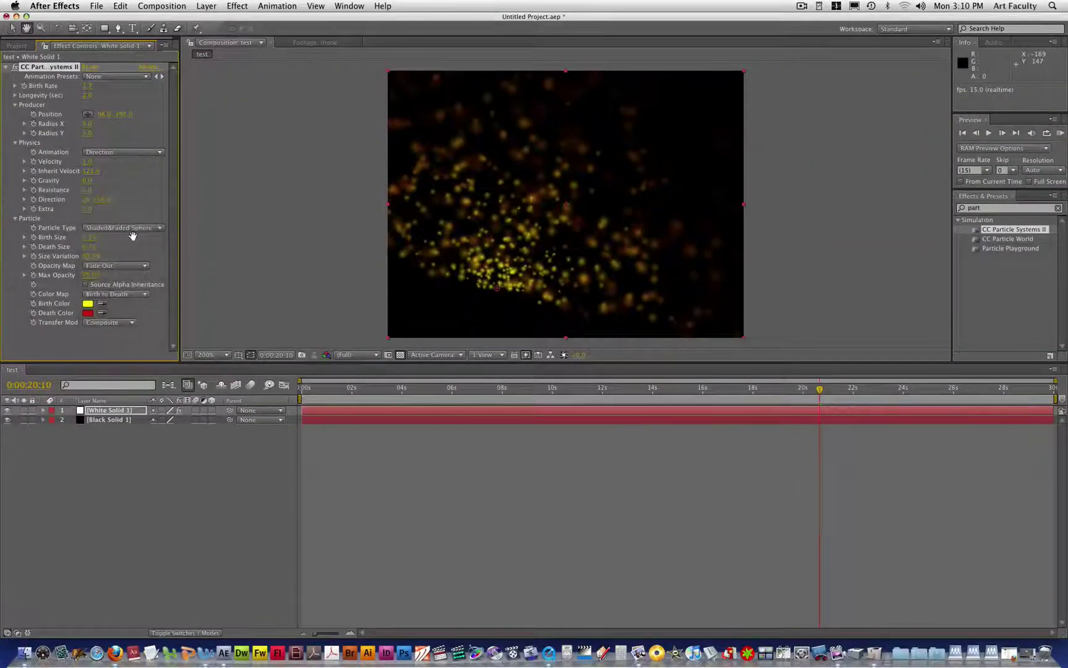
left_click(131, 230)
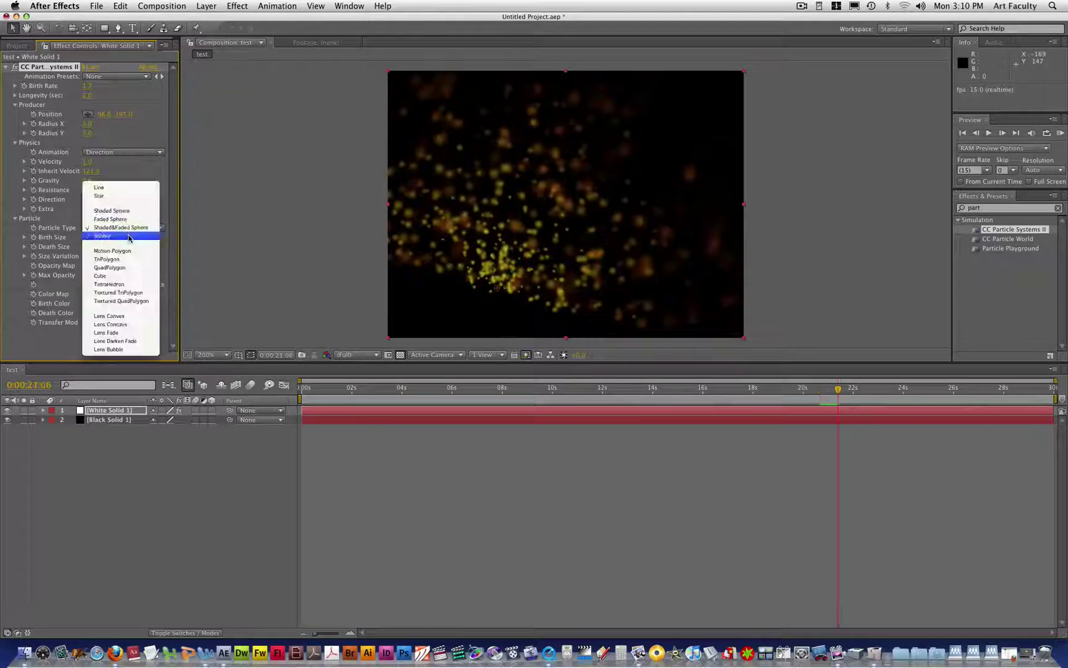
left_click(111, 206)
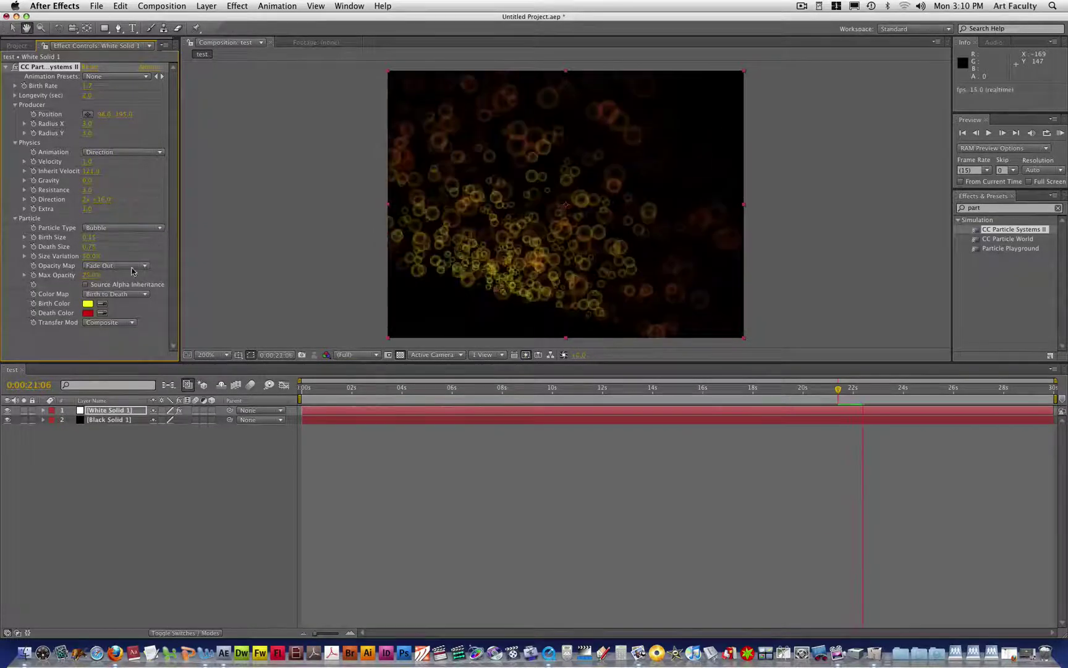
Set the particles' Birth Color to blue and their Death Color to near-white
left_click(90, 305)
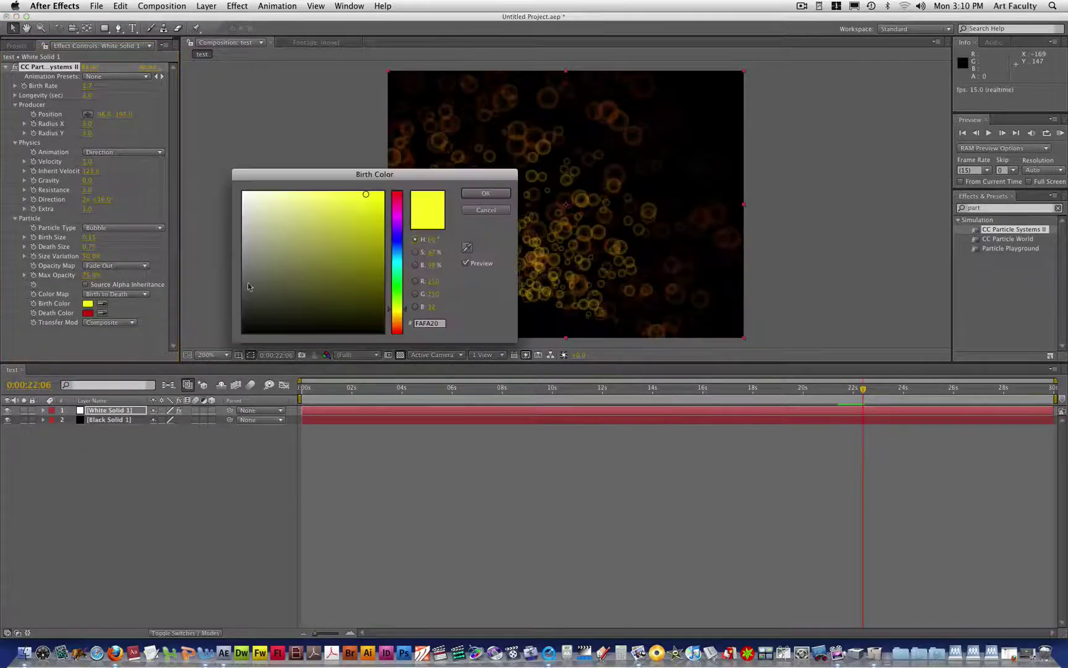
left_click(393, 247)
left_click(470, 194)
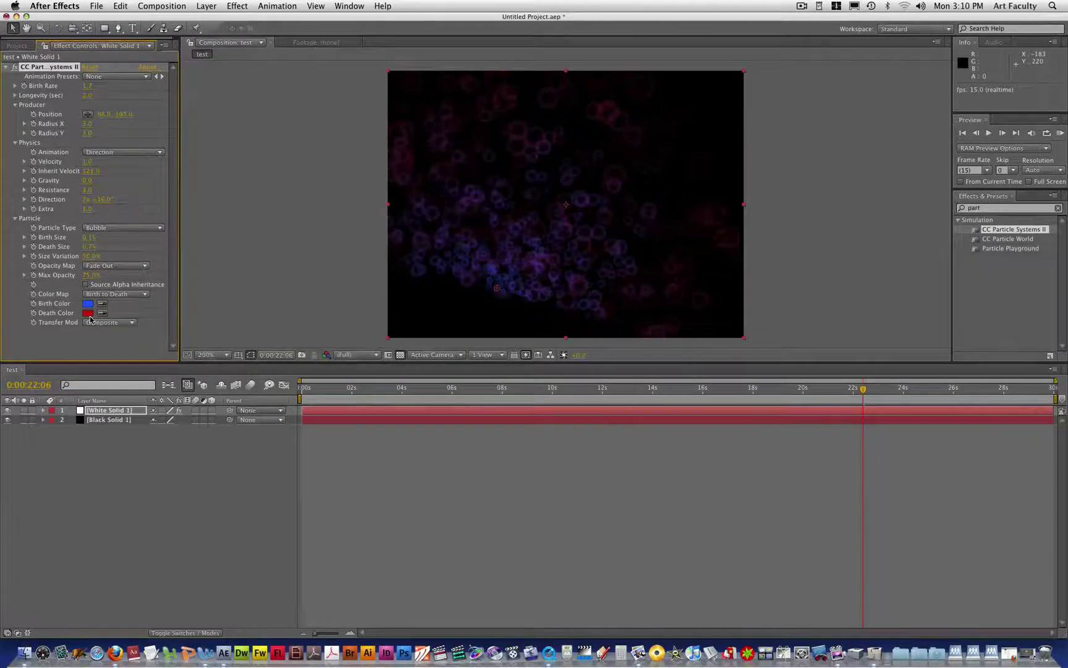
left_click(89, 314)
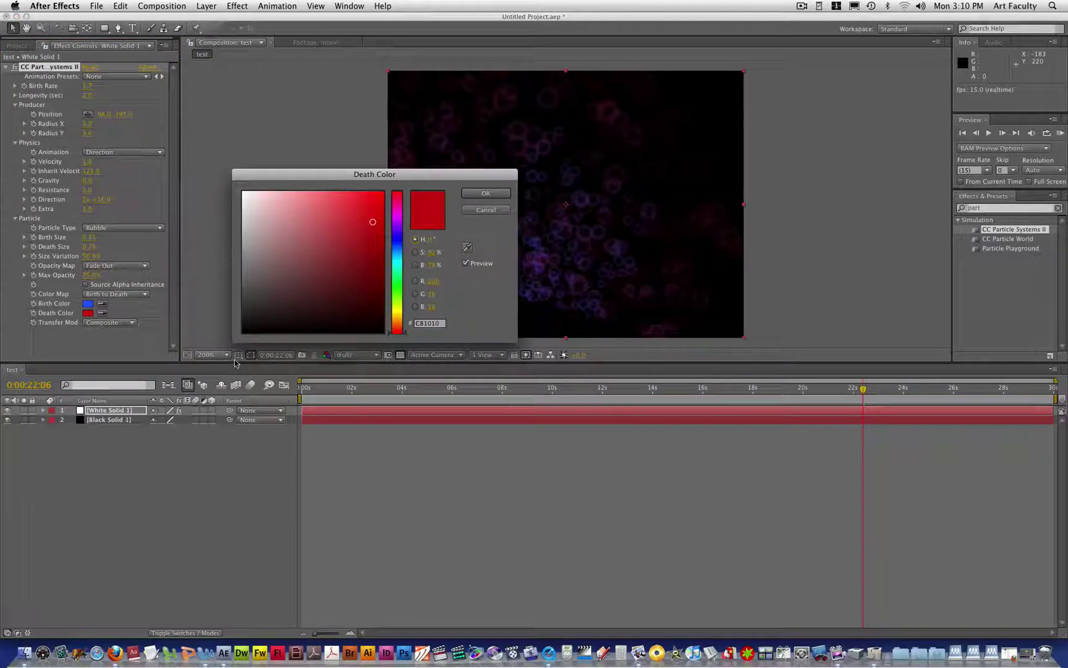
left_click(253, 200)
left_click(486, 193)
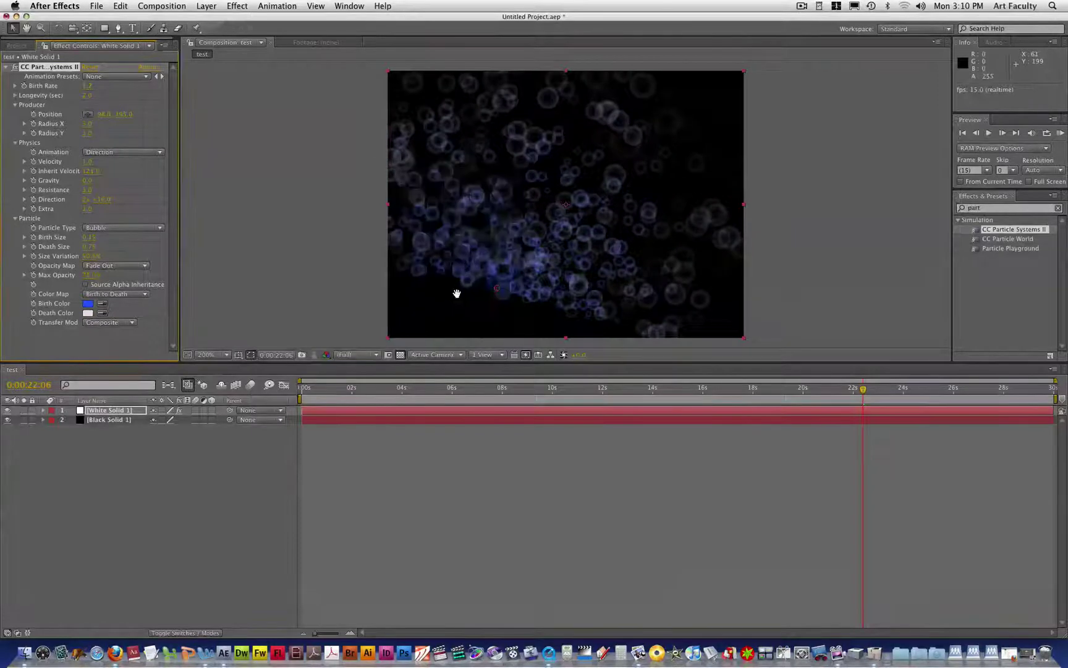
Try the Motion Polygon, TriPolygon, Cube and Textured TriPolygon particle types, previewing the particles' motion
left_click(141, 229)
left_click(135, 245)
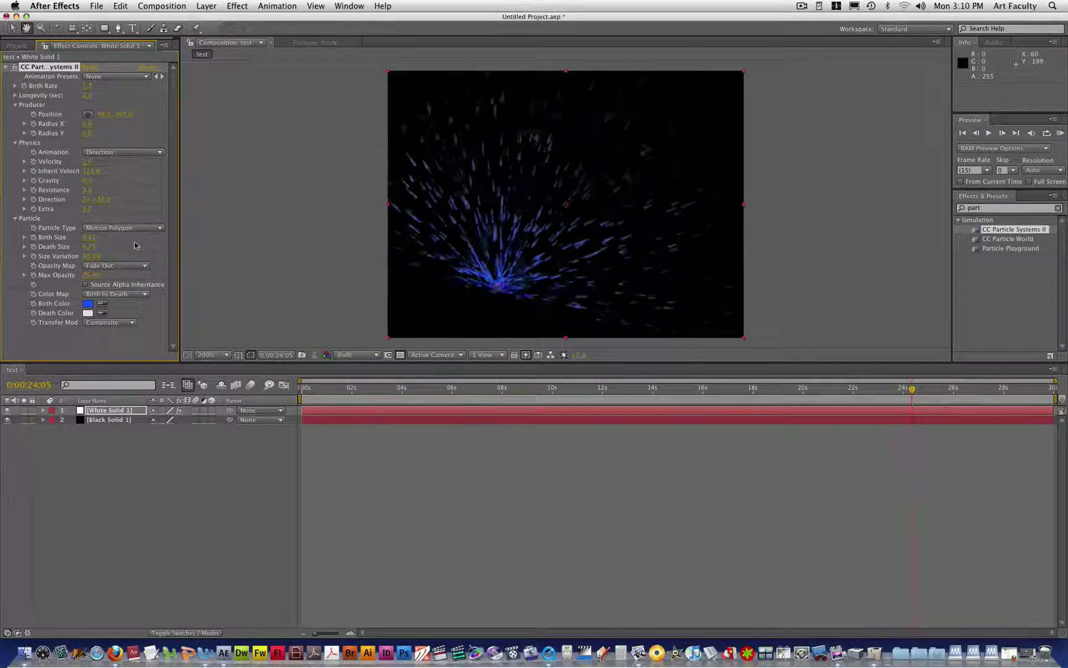
left_click(129, 230)
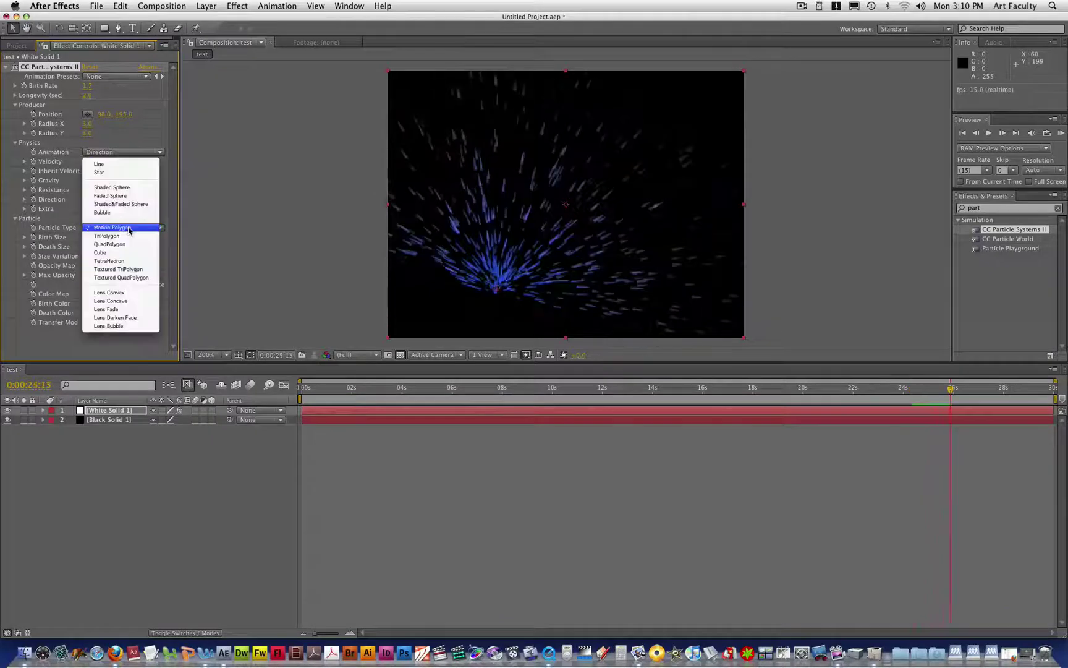
left_click(130, 237)
left_click(130, 231)
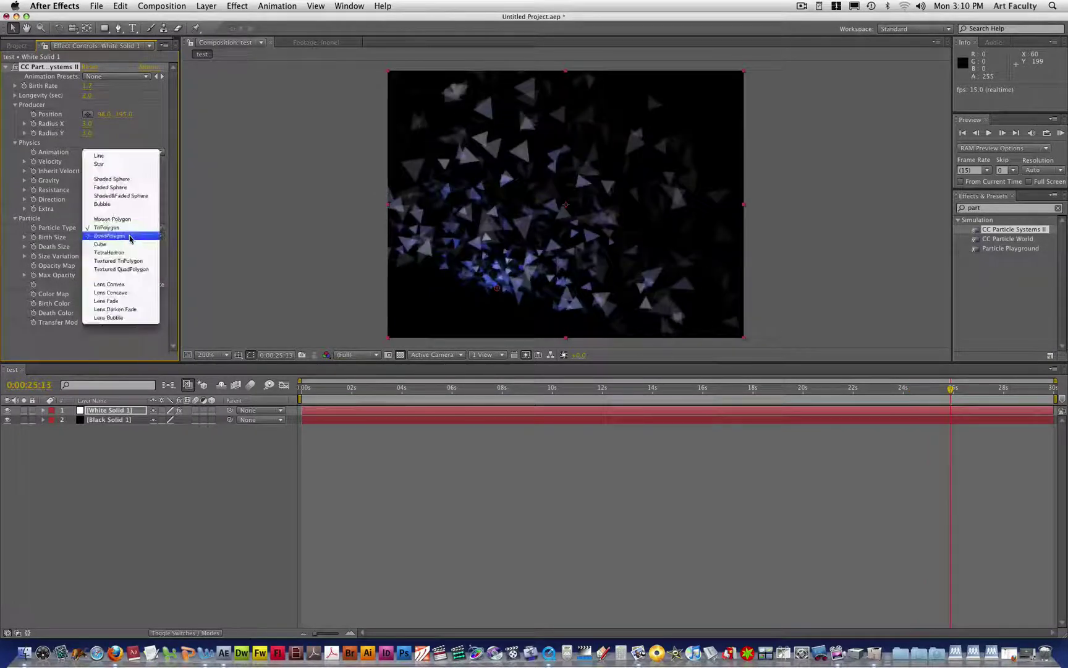
left_click(129, 244)
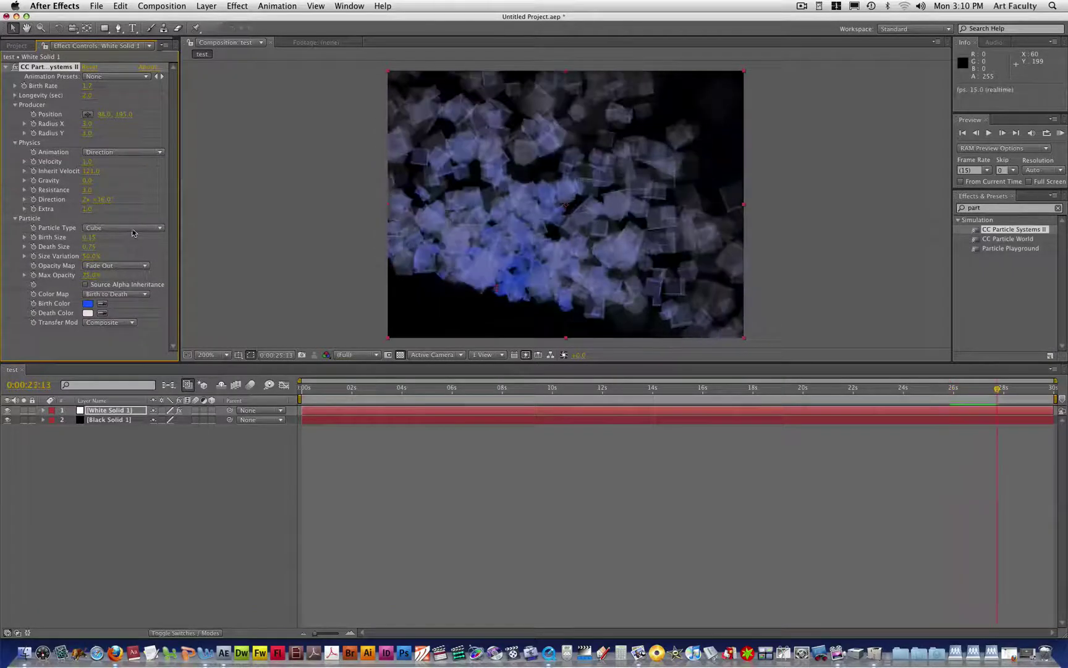
left_click(131, 229)
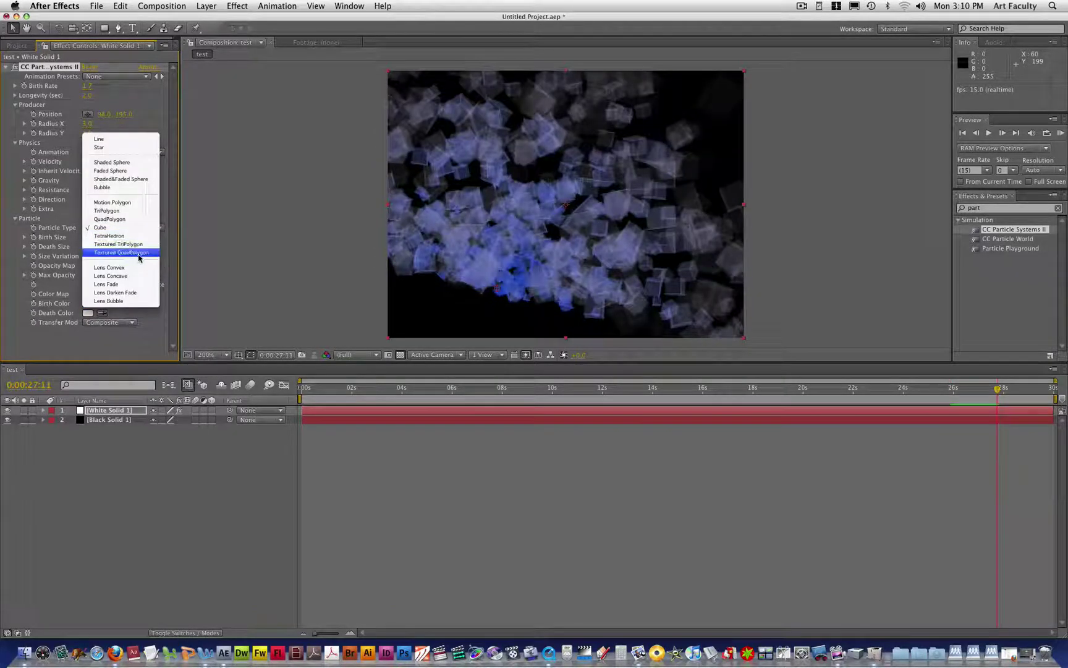
left_click(141, 245)
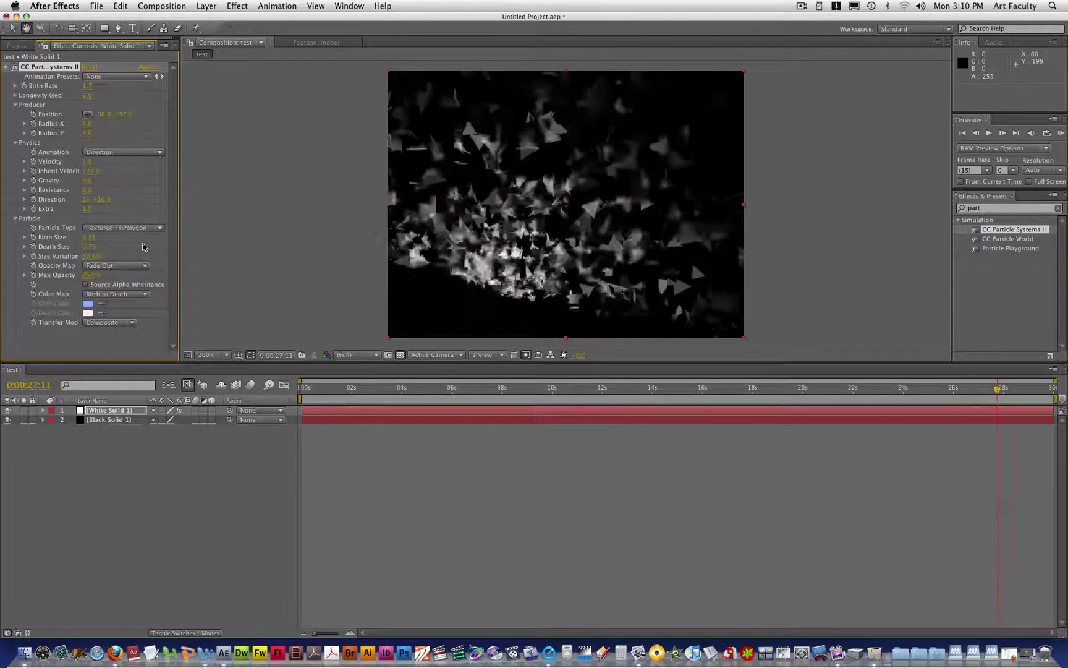
Set the Particle Type to Star and preview the animation
left_click(142, 228)
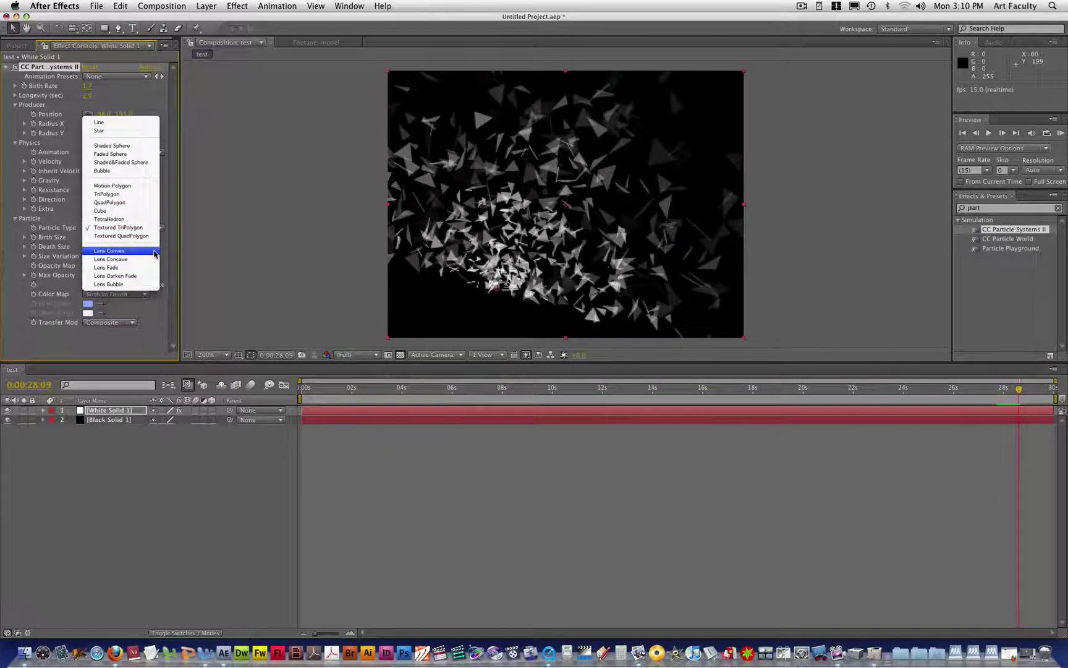
left_click(108, 130)
key("KP_0")
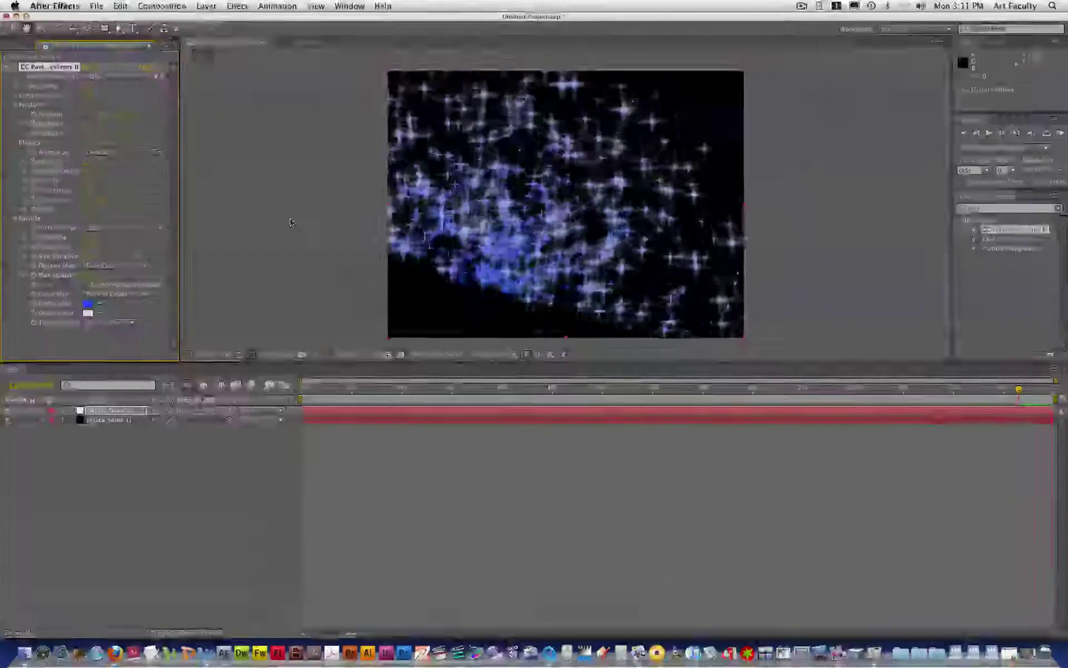
left_click(256, 228)
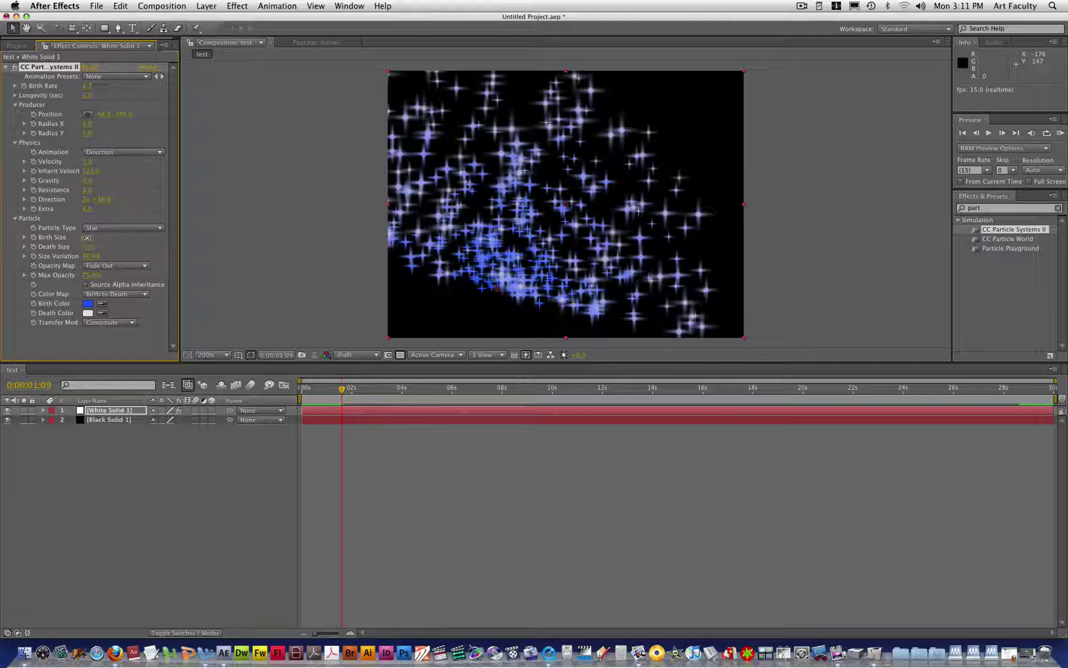
Increase the star particles' Birth Size and Death Size, and reduce their Size Variation
left_click_drag(87, 237, 163, 242)
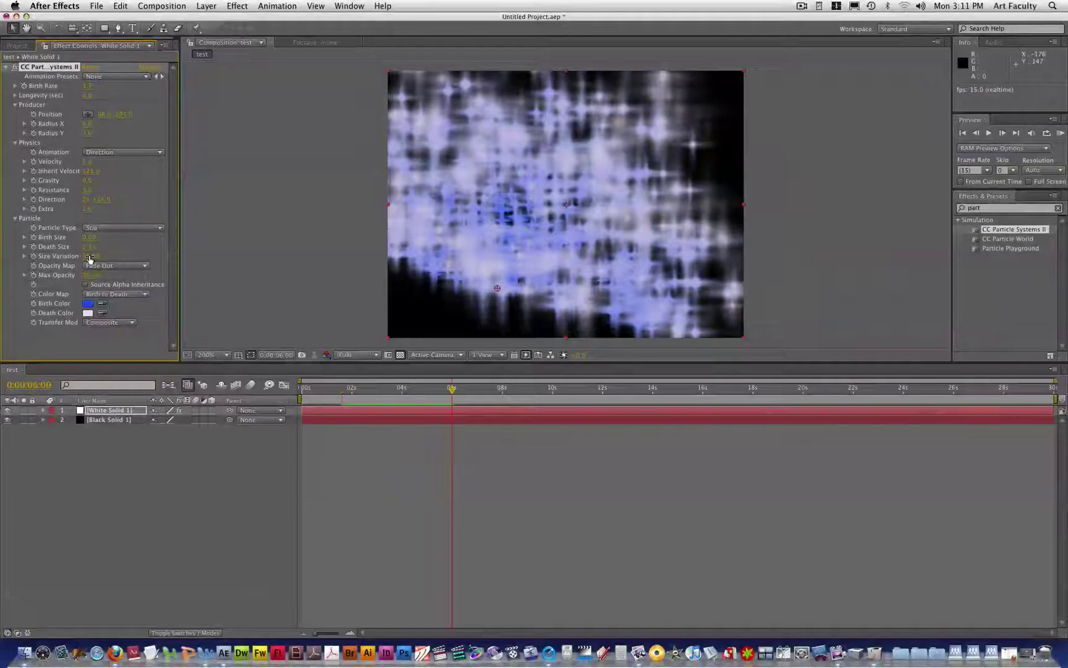
left_click_drag(97, 256, 31, 266)
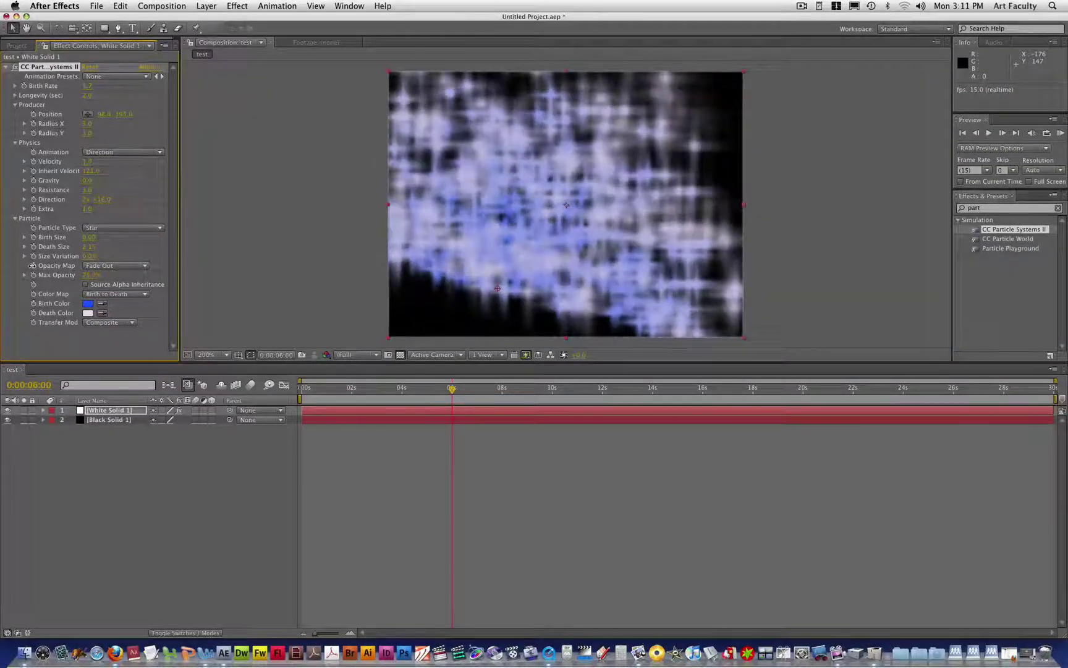